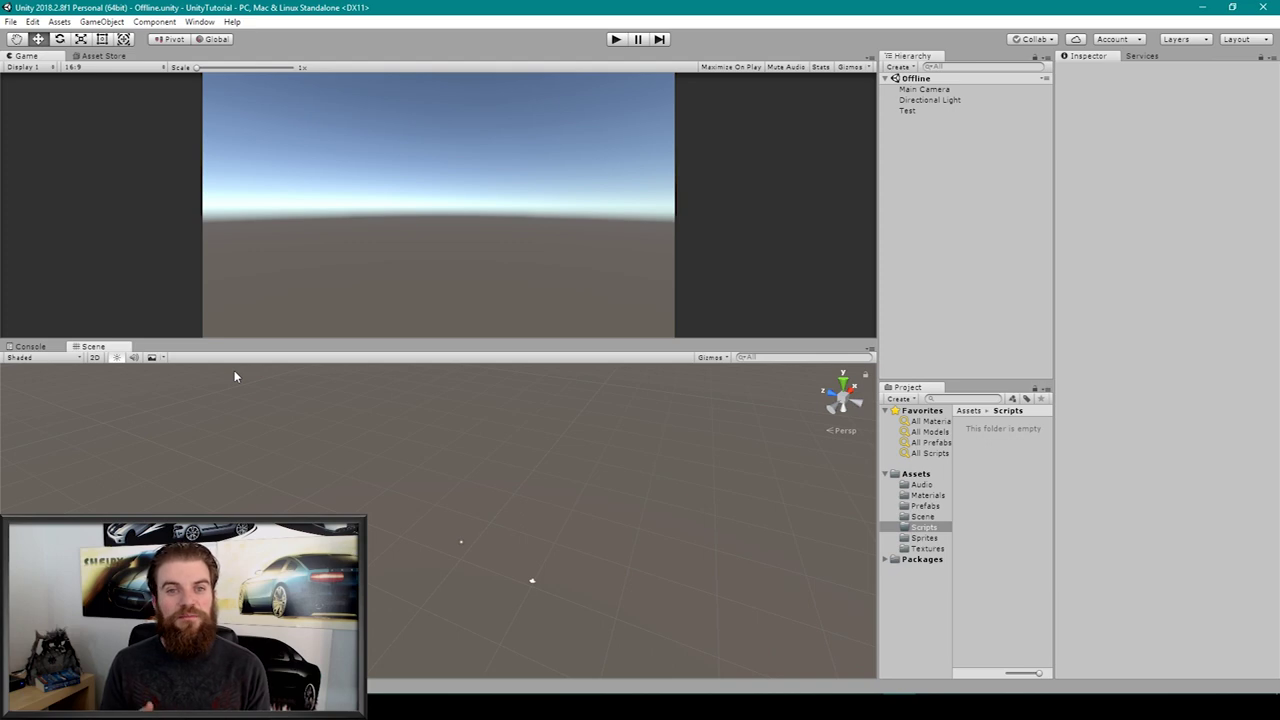
- Give the Main Camera a light beige background with Clear Flags set to Solid Color
{"action": "left_click", "coordinate": [924, 89]}
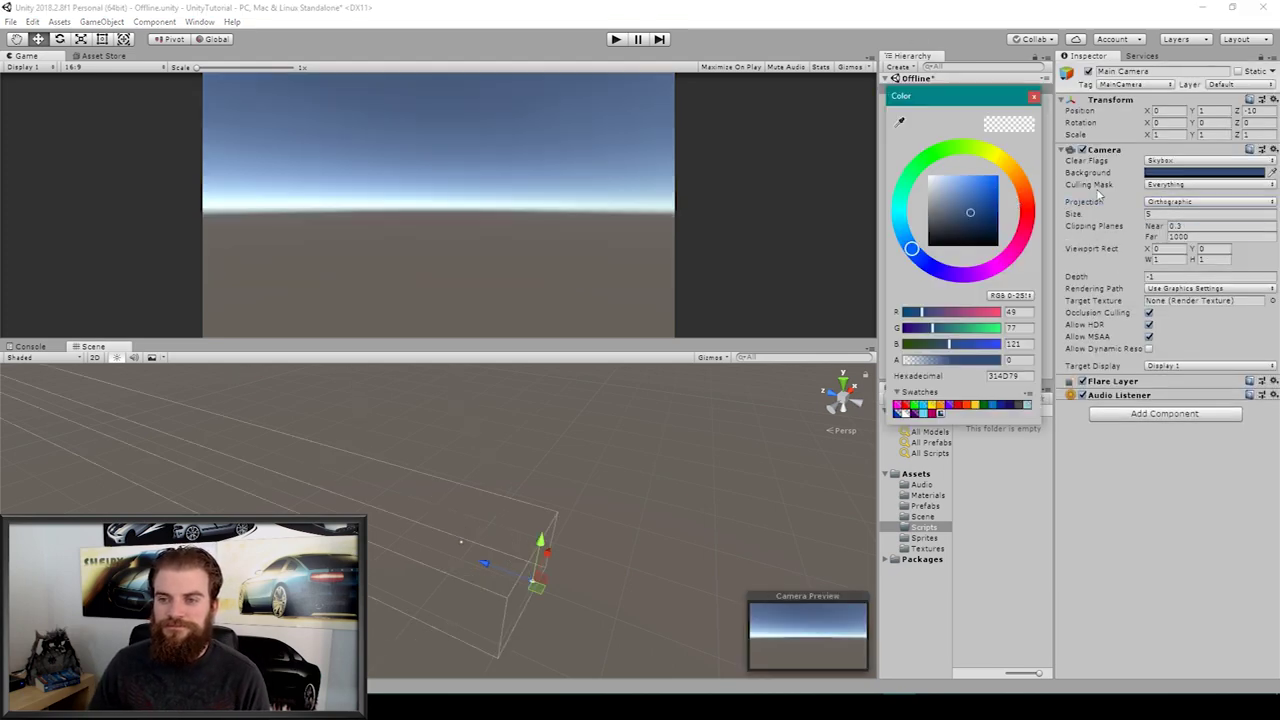
{"action": "left_click", "coordinate": [997, 135]}
{"action": "left_click_drag", "start_coordinate": [955, 191], "coordinate": [940, 191]}
{"action": "left_click_drag", "start_coordinate": [978, 150], "coordinate": [1053, 107]}
{"action": "left_click", "coordinate": [1208, 160]}
{"action": "left_click", "coordinate": [1180, 176]}
{"action": "left_click", "coordinate": [924, 538]}
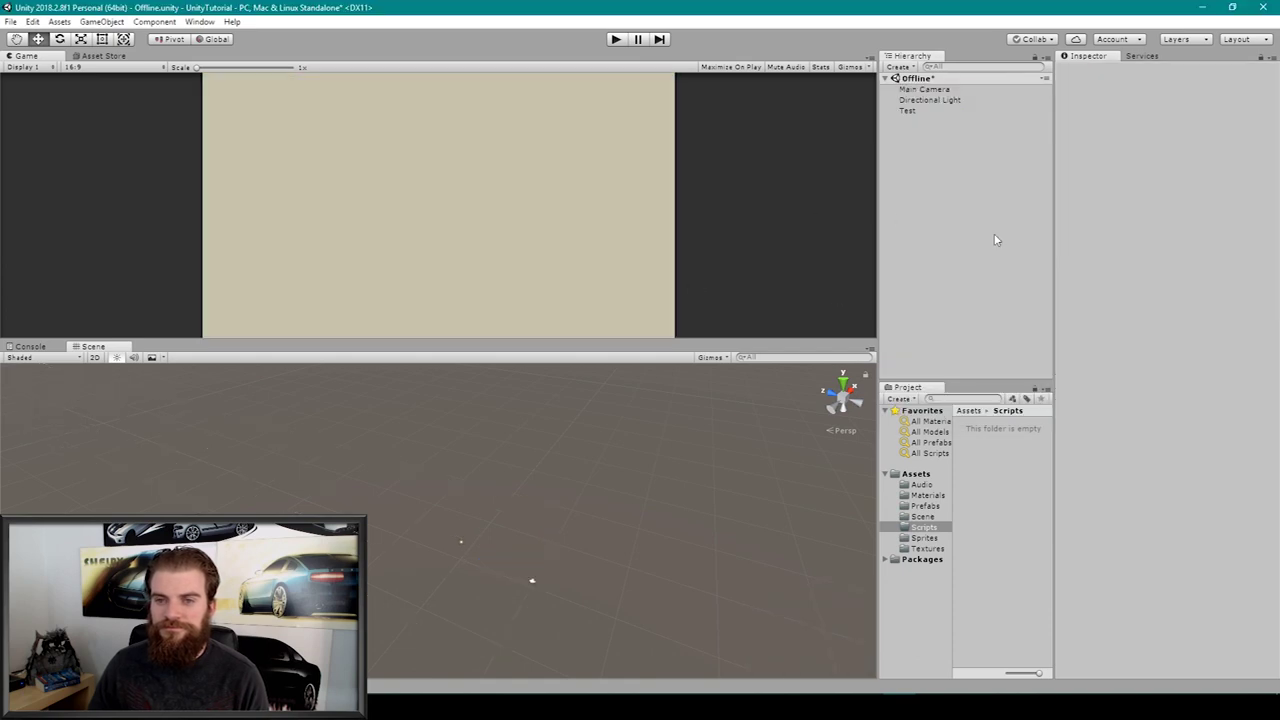
{"action": "left_click", "coordinate": [924, 89]}
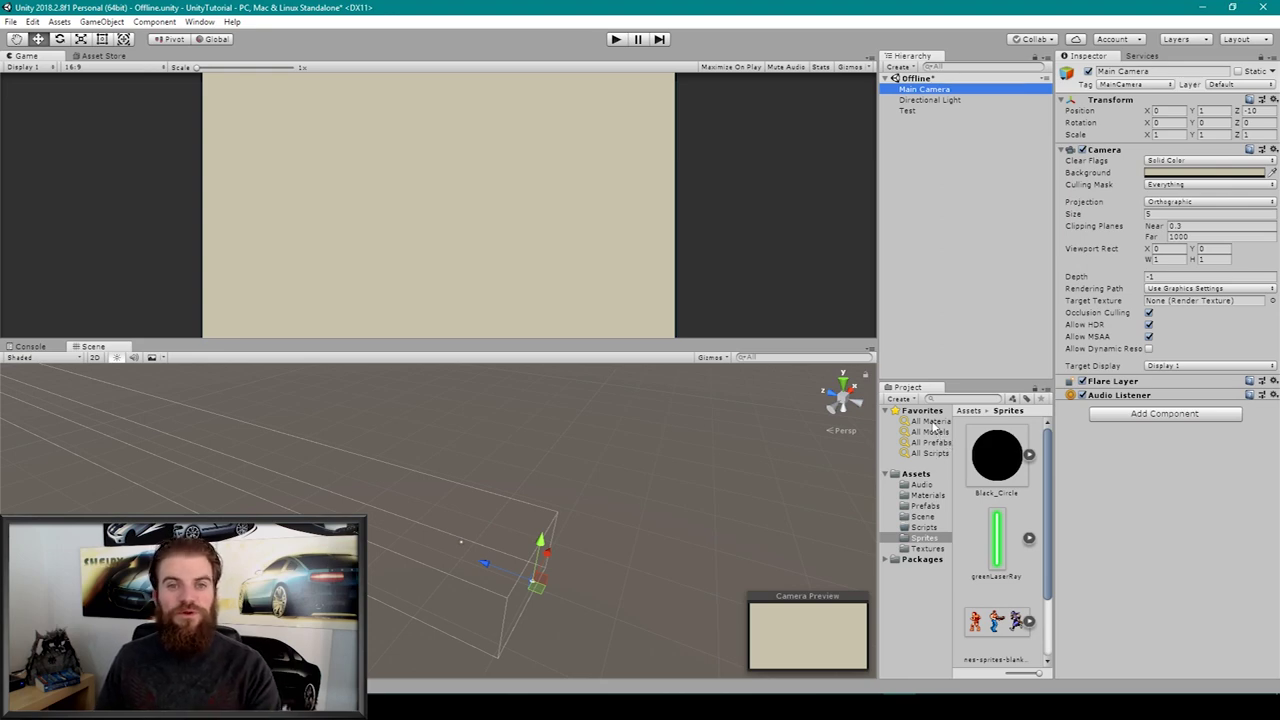
- Delete the Test object and add an empty GameObject named Ball
{"action": "left_click", "coordinate": [919, 110]}
{"action": "key", "text": "Delete"}
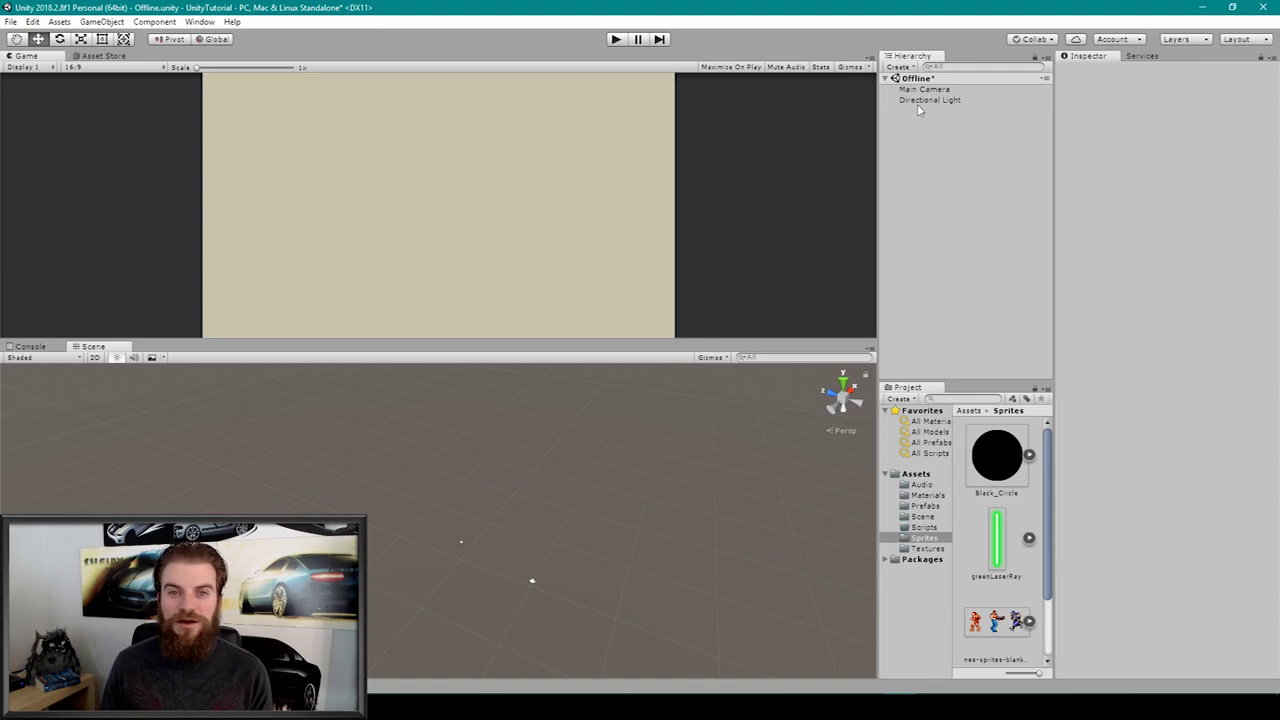
{"action": "left_click", "coordinate": [908, 67]}
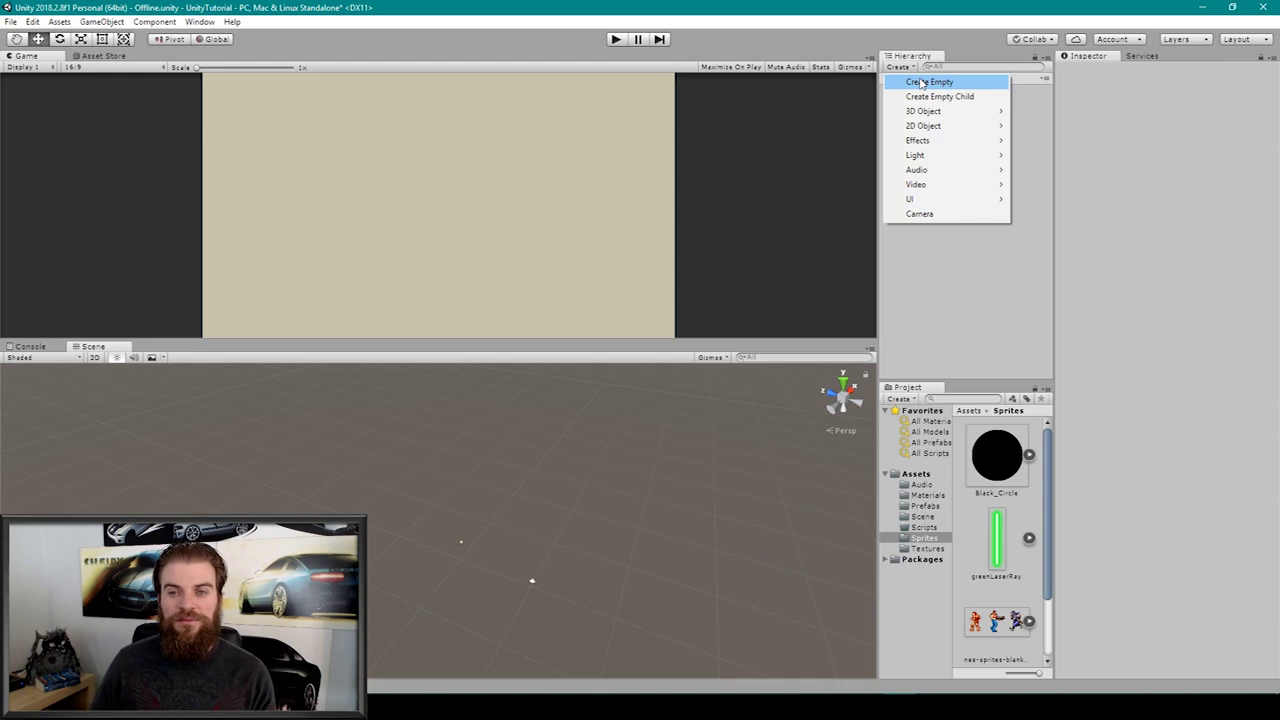
{"action": "left_click", "coordinate": [926, 84]}
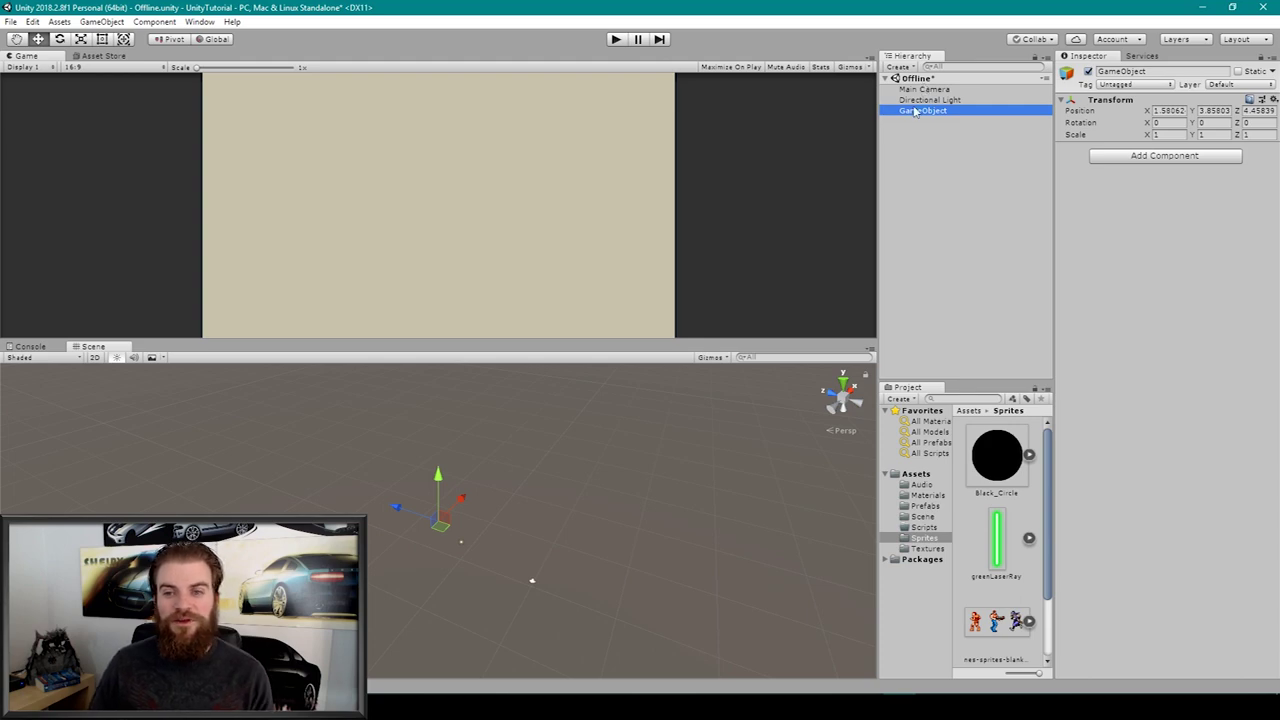
{"action": "left_click", "coordinate": [914, 112]}
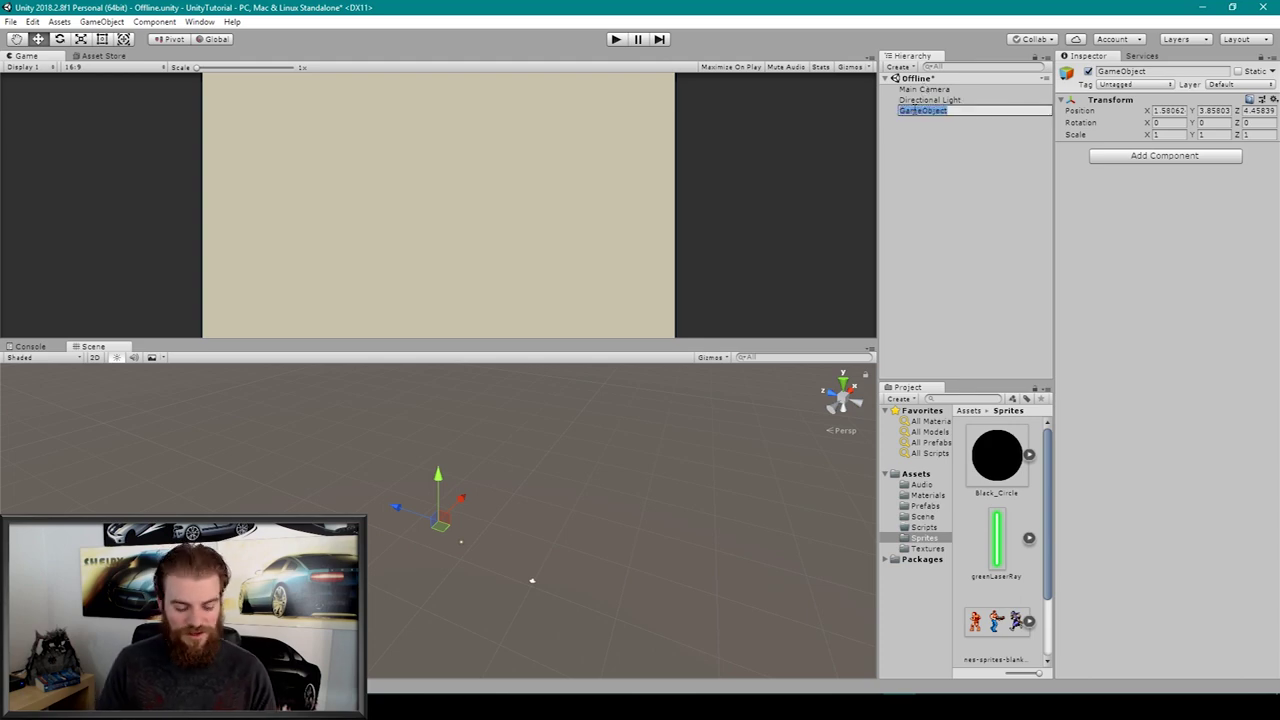
{"action": "type", "text": "Ball"}
{"action": "key", "text": "Return"}
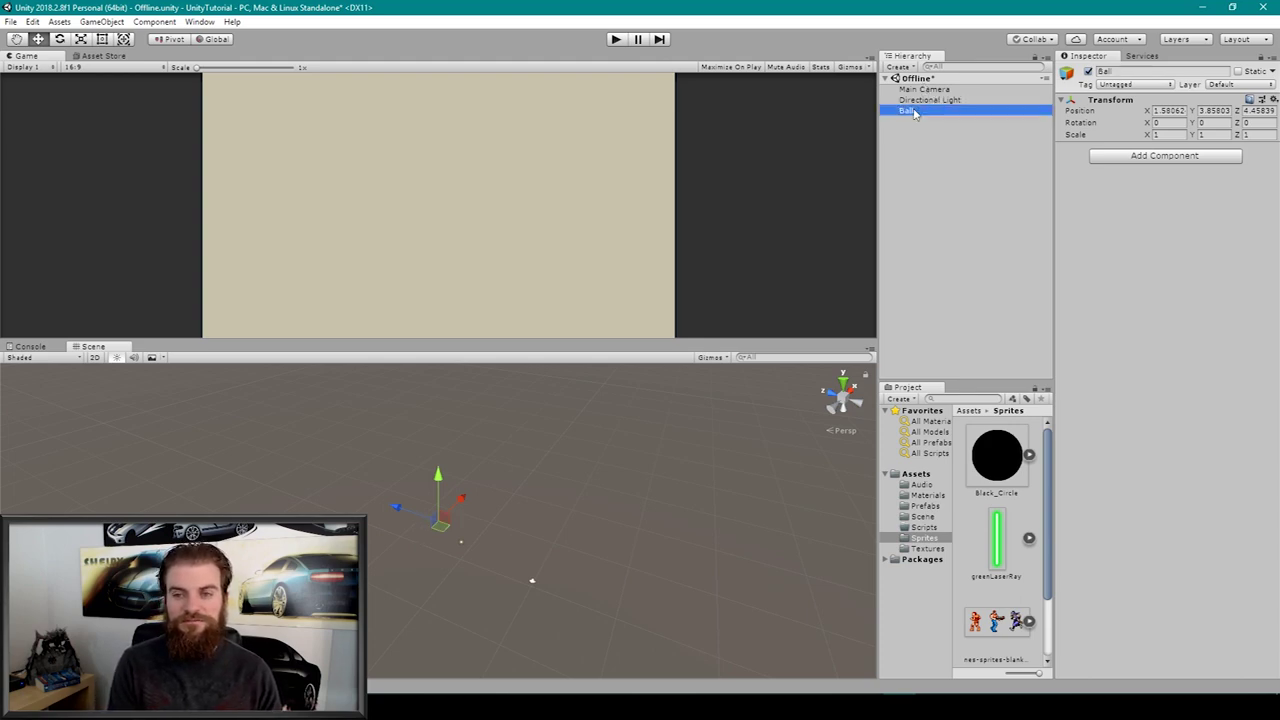
- Add a 2D Sprite object as a child of Ball and name it Sprite
{"action": "right_click", "coordinate": [914, 113]}
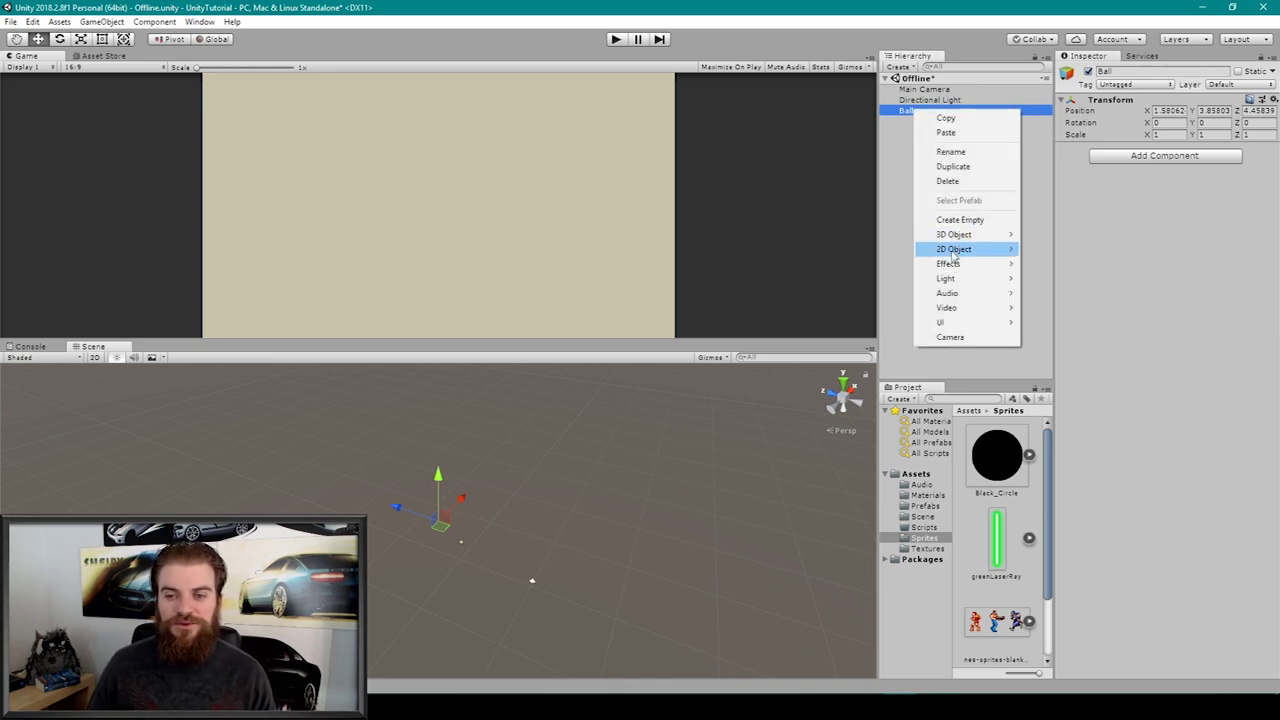
{"action": "mouse_move", "coordinate": [954, 255]}
{"action": "left_click", "coordinate": [1056, 252]}
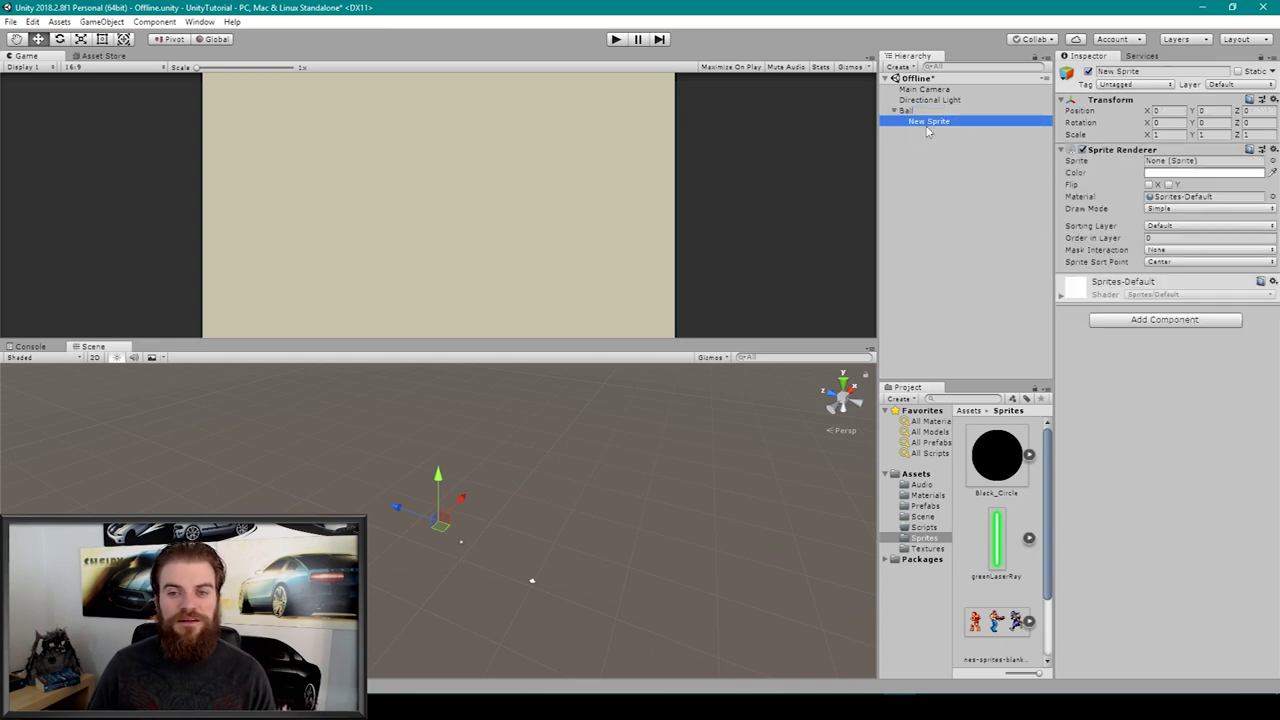
{"action": "double_click", "coordinate": [910, 121]}
{"action": "type", "text": "Sprite"}
{"action": "key", "text": "Return"}
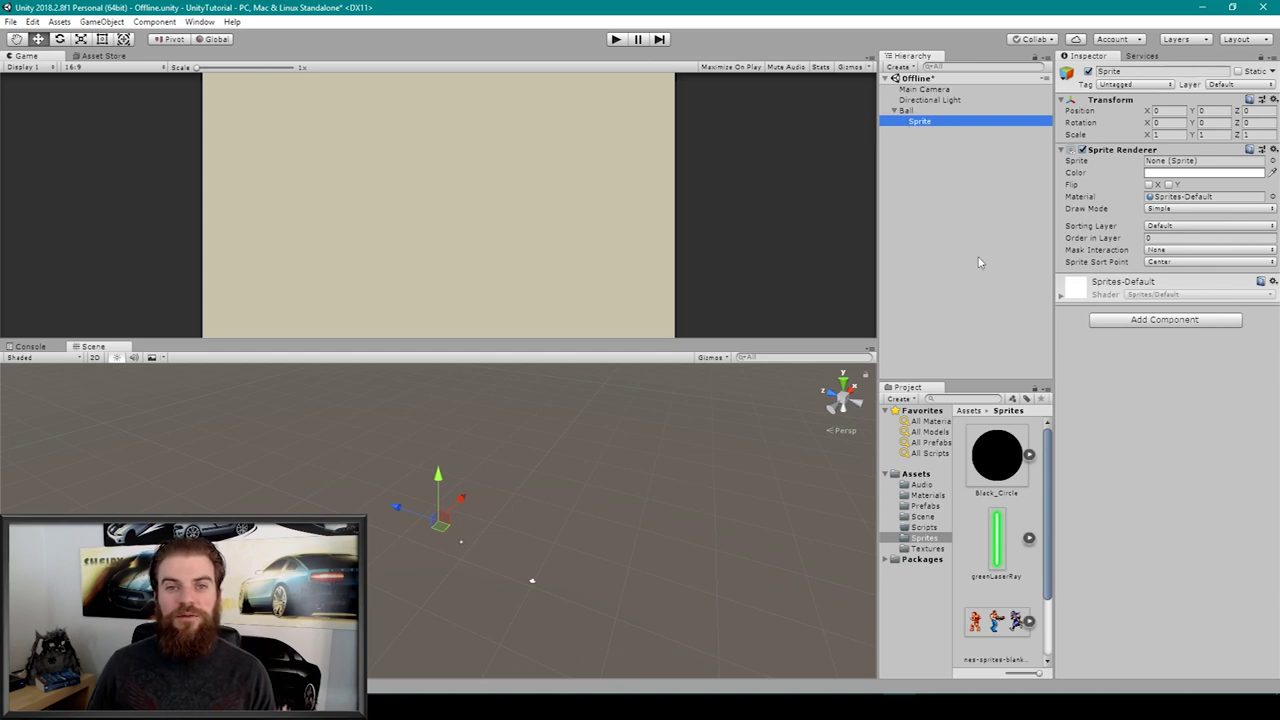
- Assign the Black_Circle image to the Sprite child's renderer
{"action": "left_click_drag", "start_coordinate": [996, 458], "coordinate": [1158, 172]}
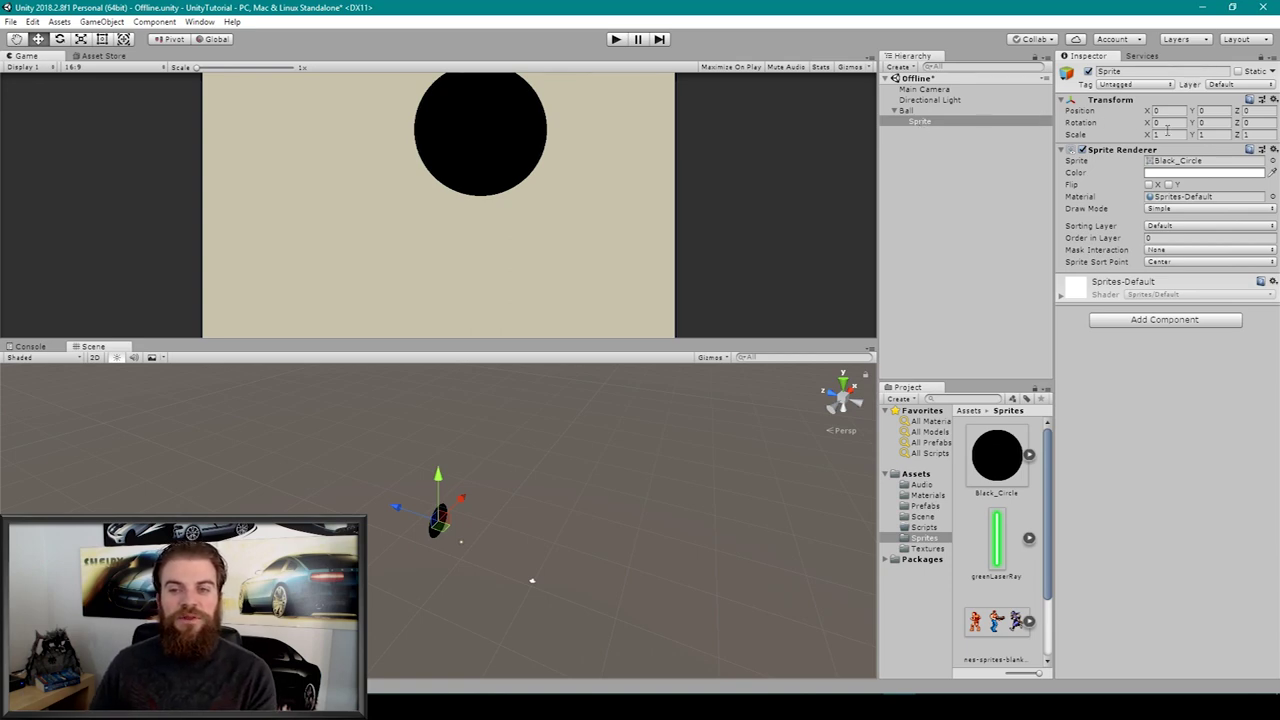
{"action": "left_click", "coordinate": [916, 112]}
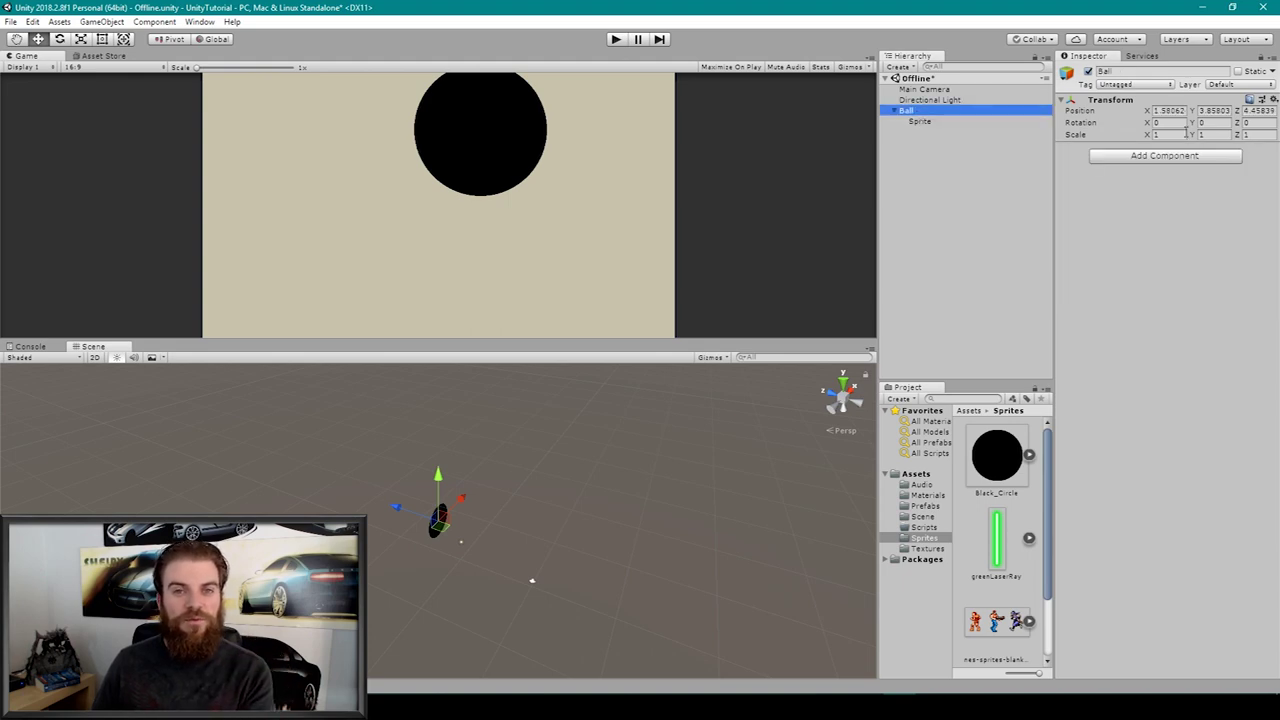
{"action": "left_click", "coordinate": [948, 121]}
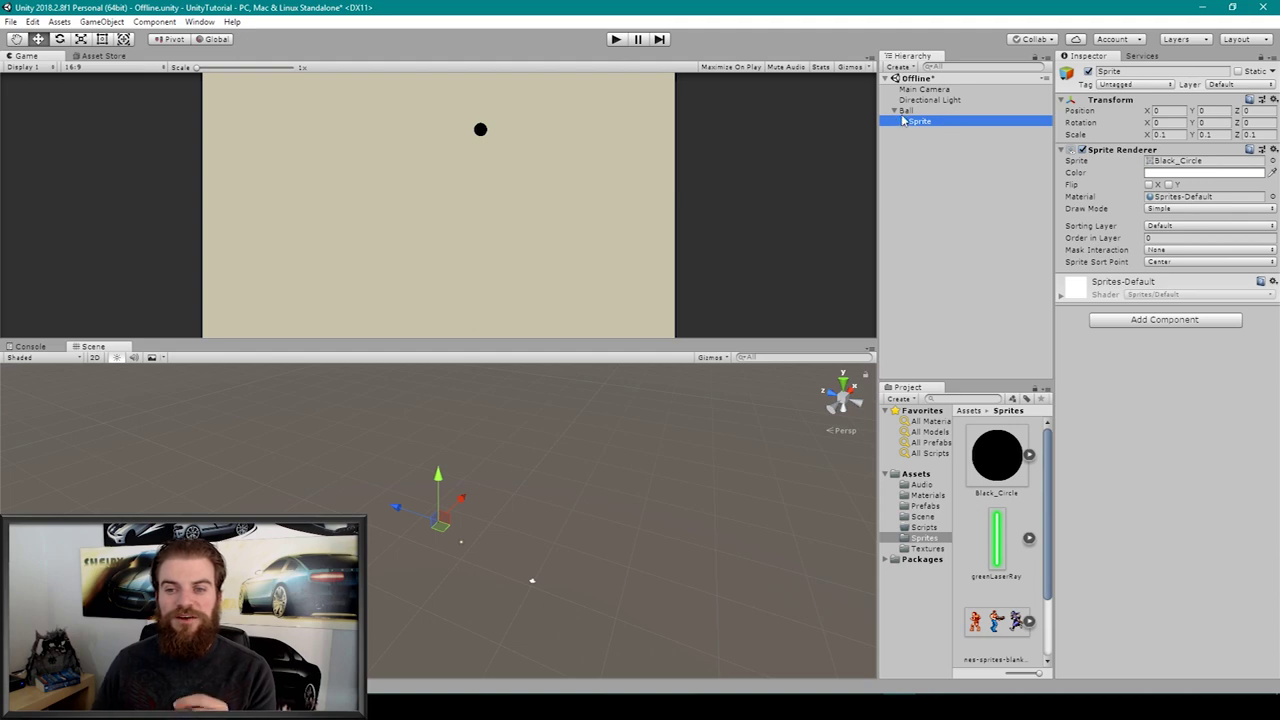
- Add a Rigidbody 2D component to Ball by searching 'rig'
{"action": "left_click", "coordinate": [914, 111]}
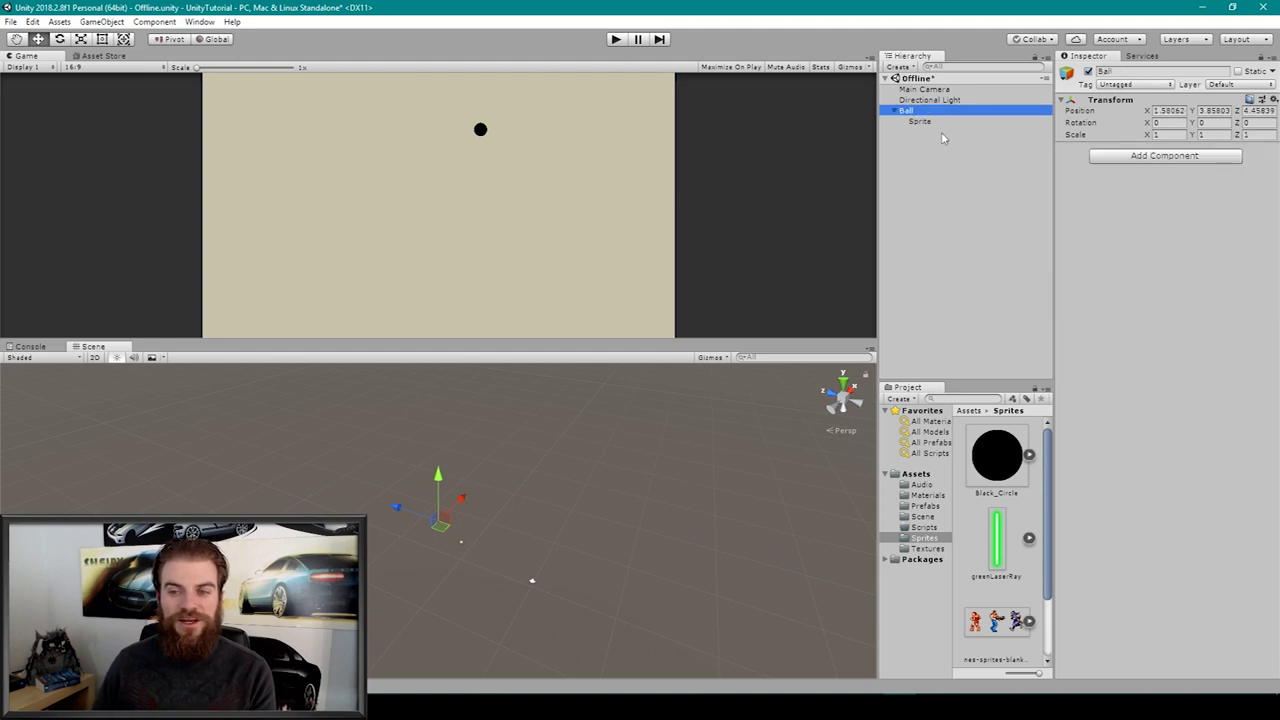
{"action": "left_click", "coordinate": [1133, 159]}
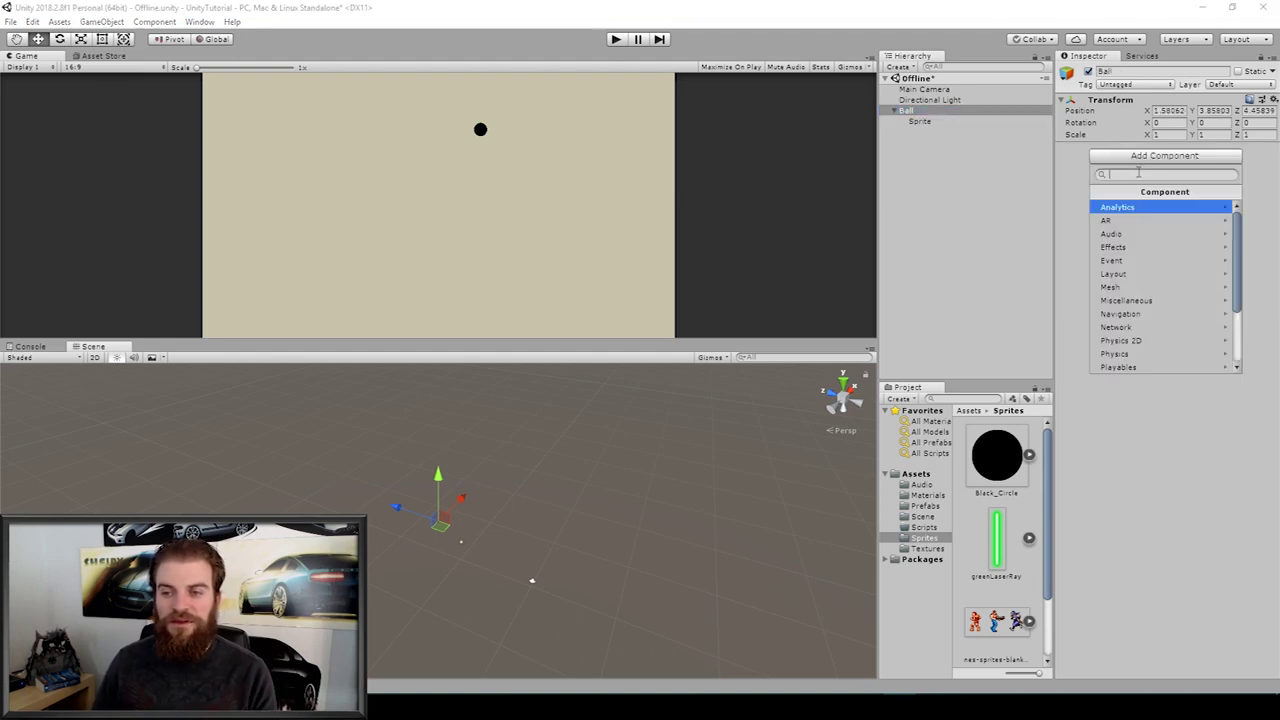
{"action": "type", "text": "rid"}
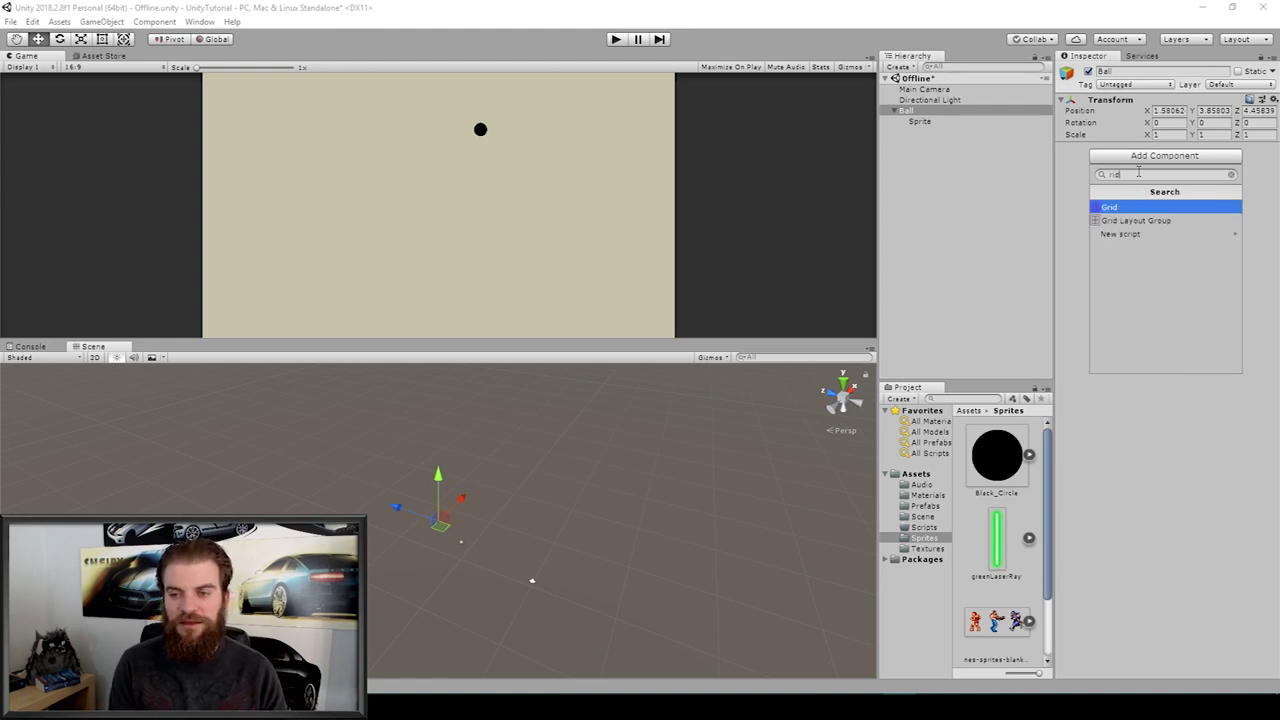
{"action": "key", "text": "BackSpace"}
{"action": "type", "text": "g"}
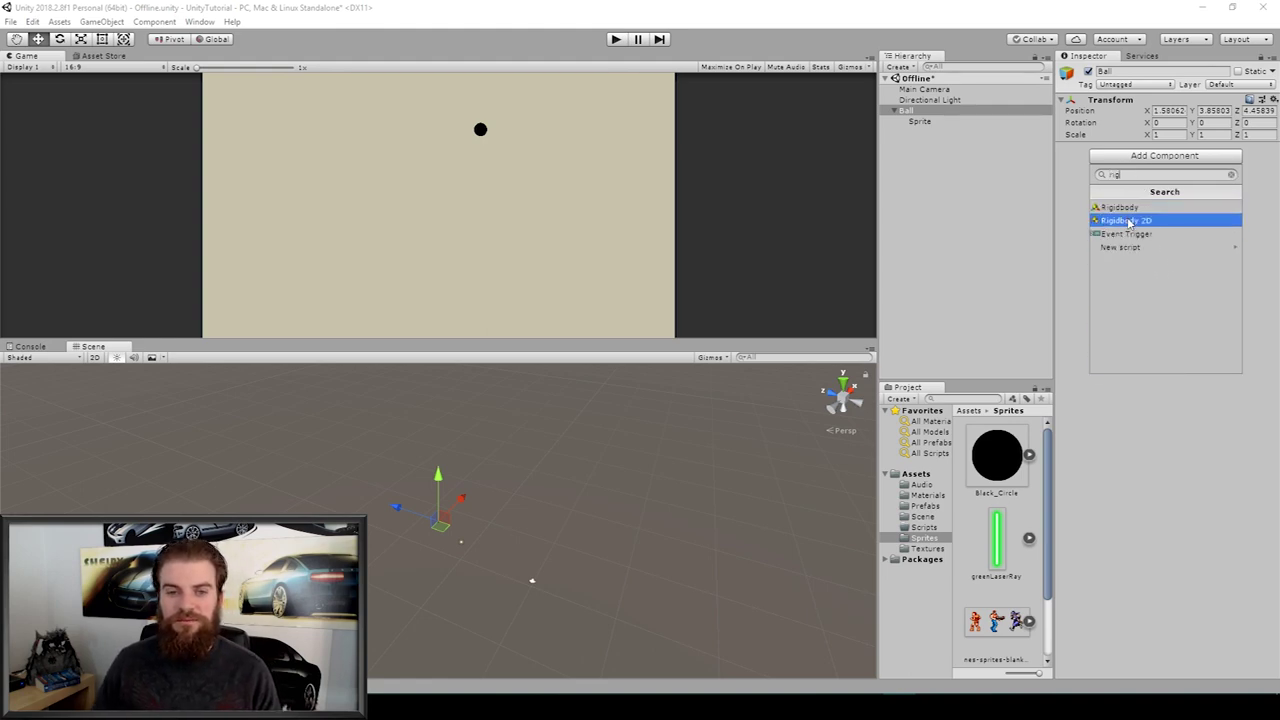
{"action": "left_click", "coordinate": [1129, 221]}
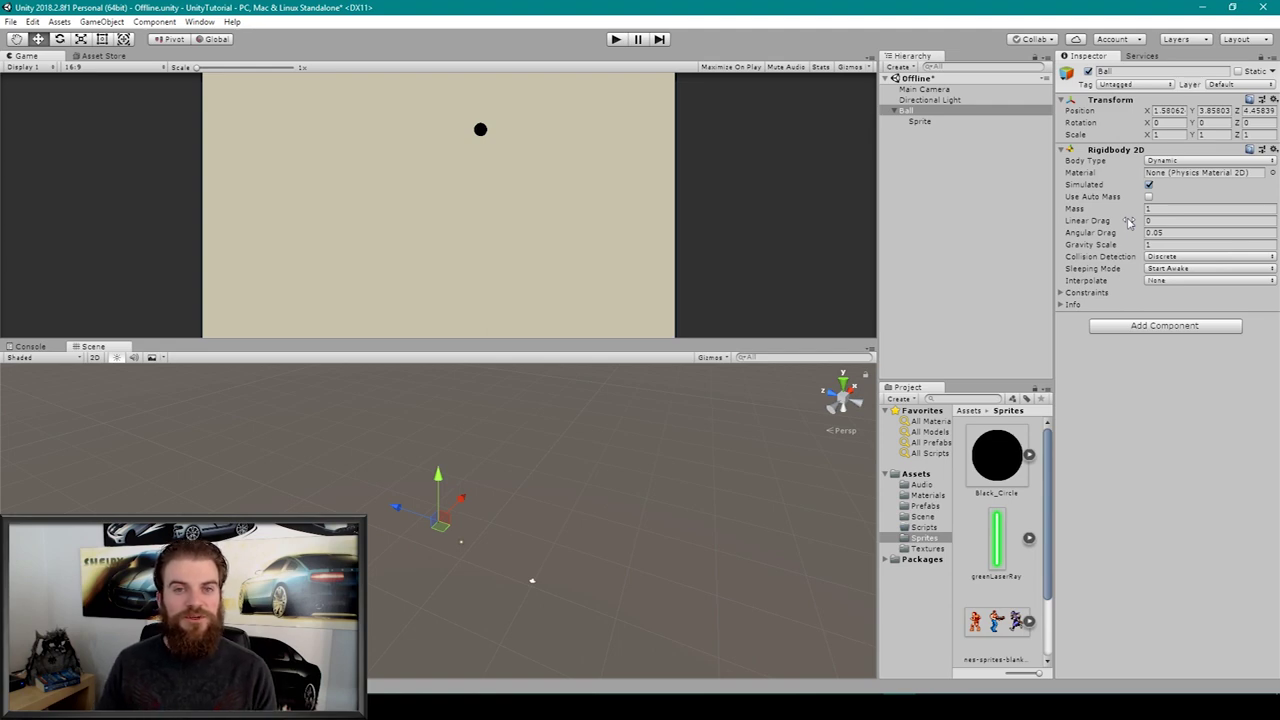
{"action": "right_click_drag", "start_coordinate": [720, 440], "coordinate": [767, 395]}
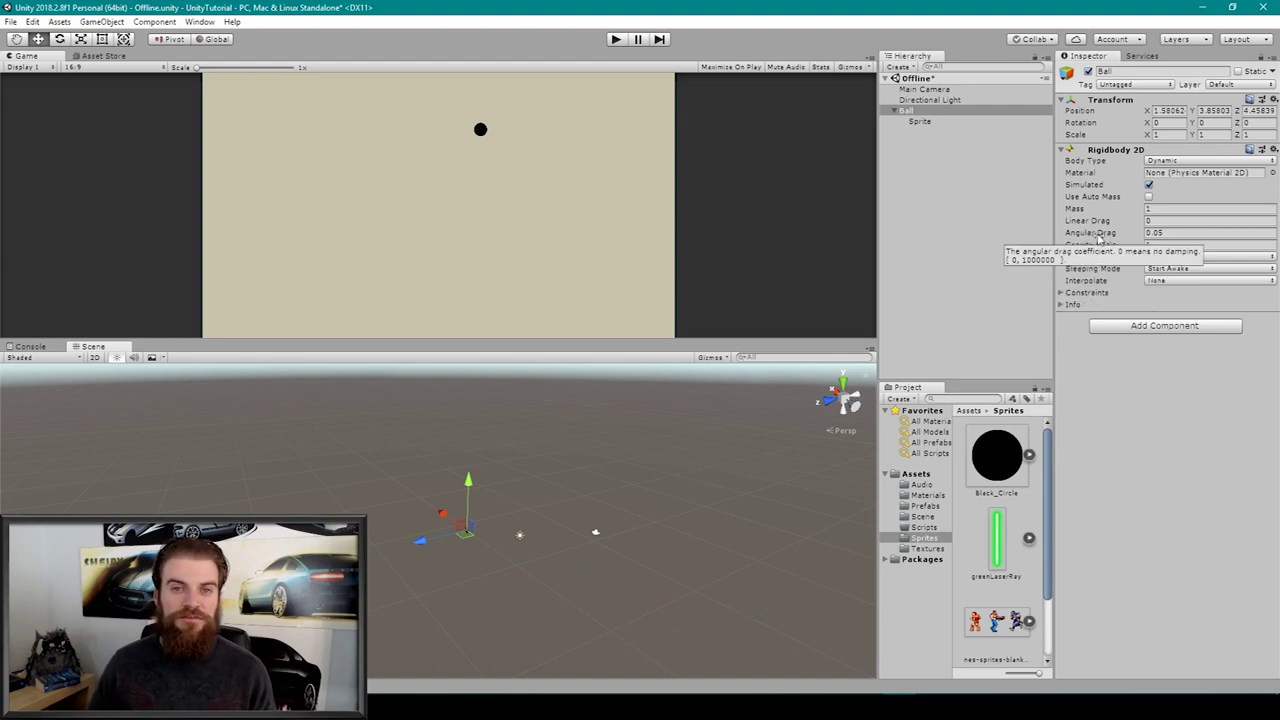
- Add a Circle Collider 2D to Ball, frame it, and switch the Scene view to 2D
{"action": "left_click", "coordinate": [1148, 325]}
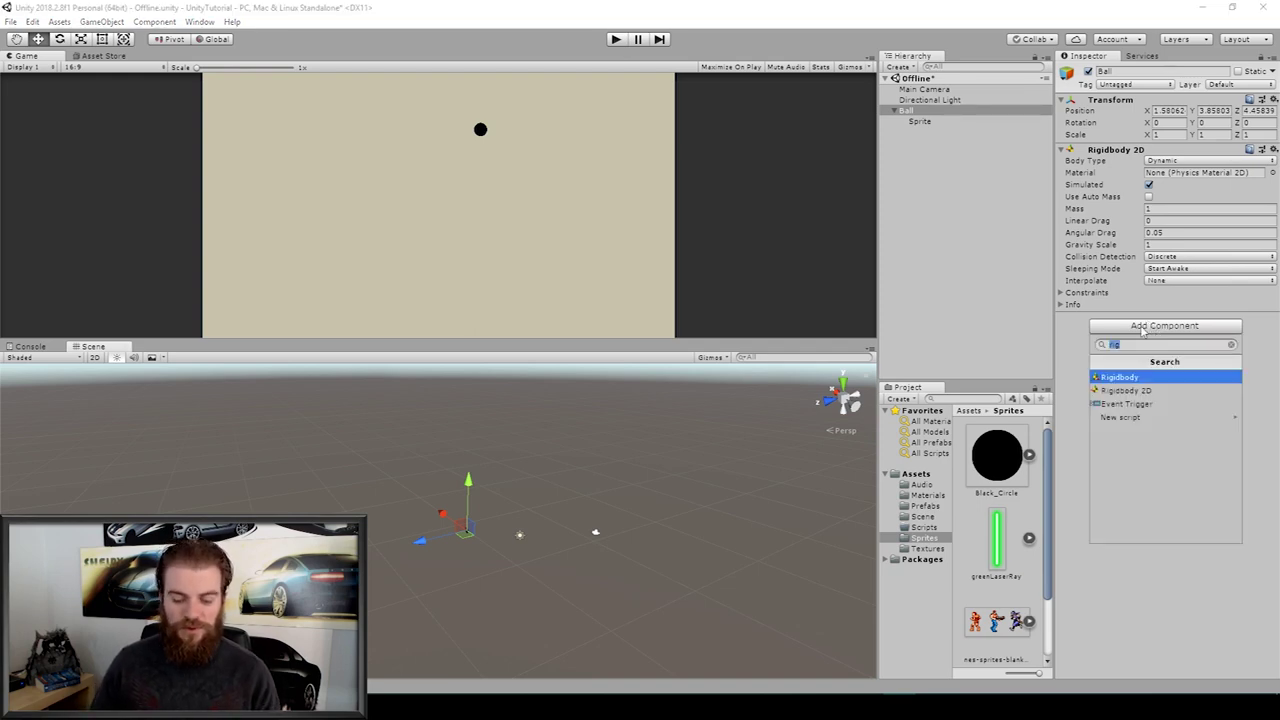
{"action": "key", "text": "BackSpace"}
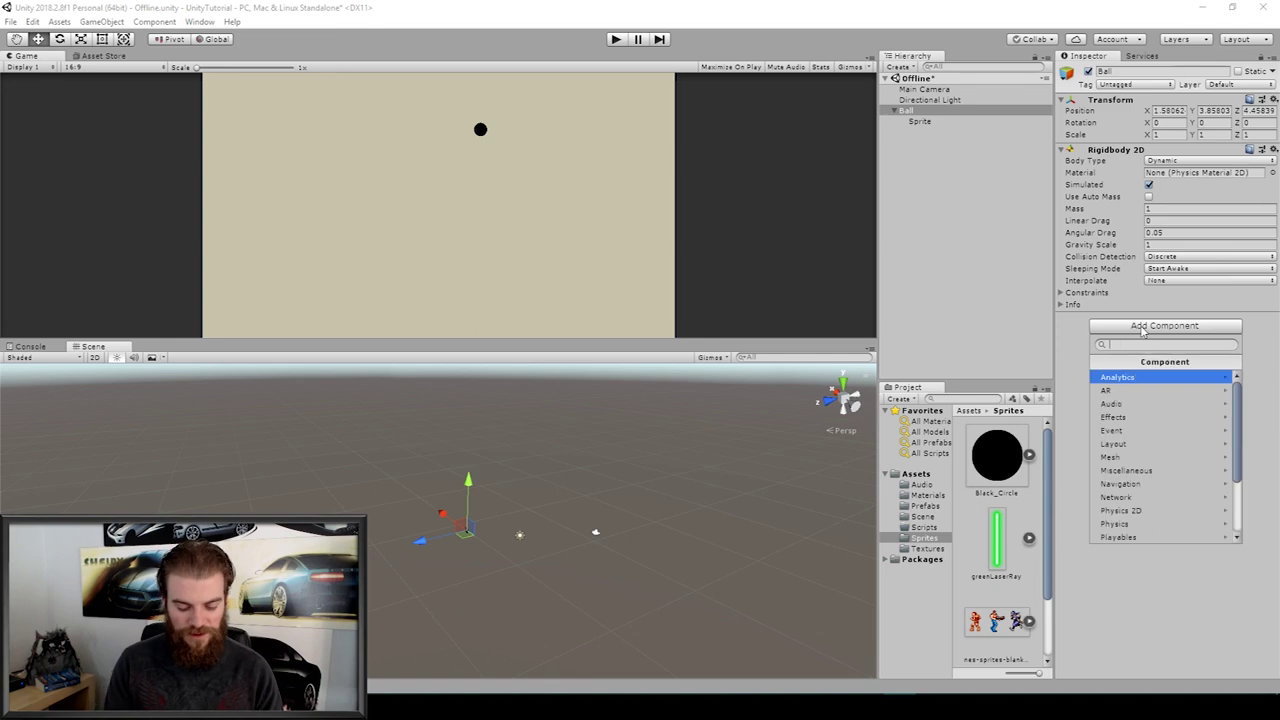
{"action": "left_click", "coordinate": [1138, 511]}
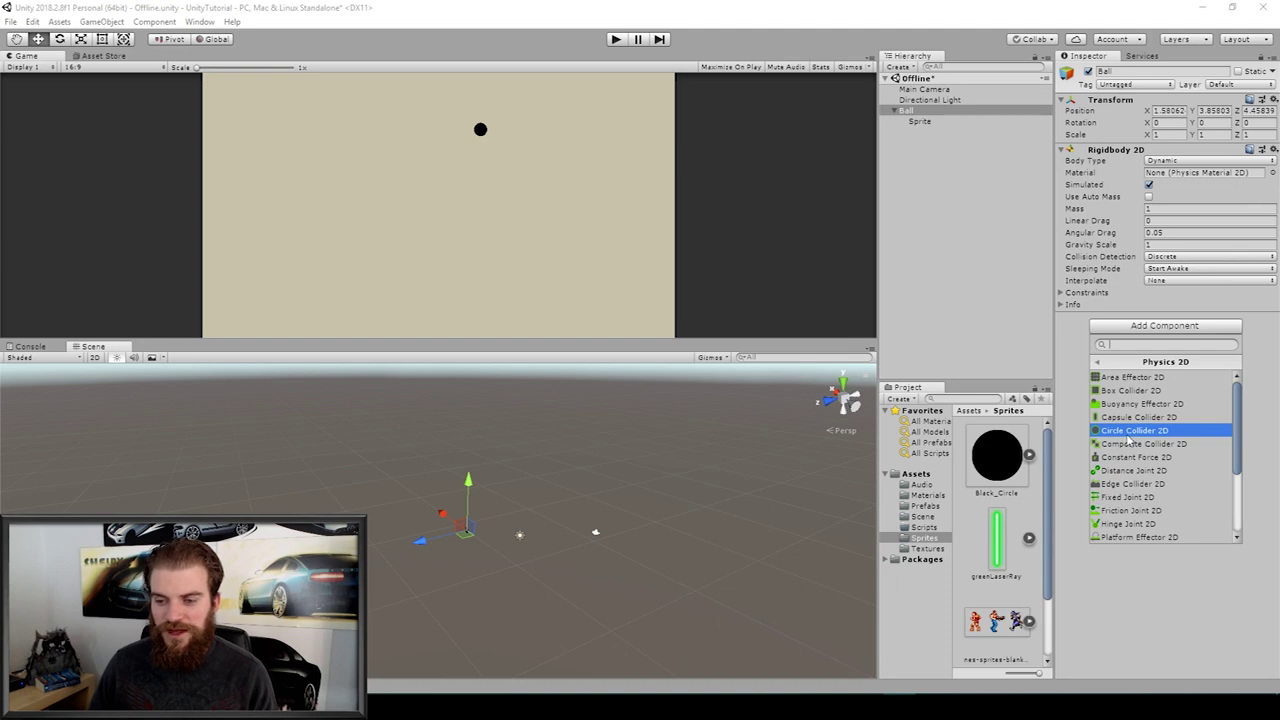
{"action": "left_click", "coordinate": [1128, 433]}
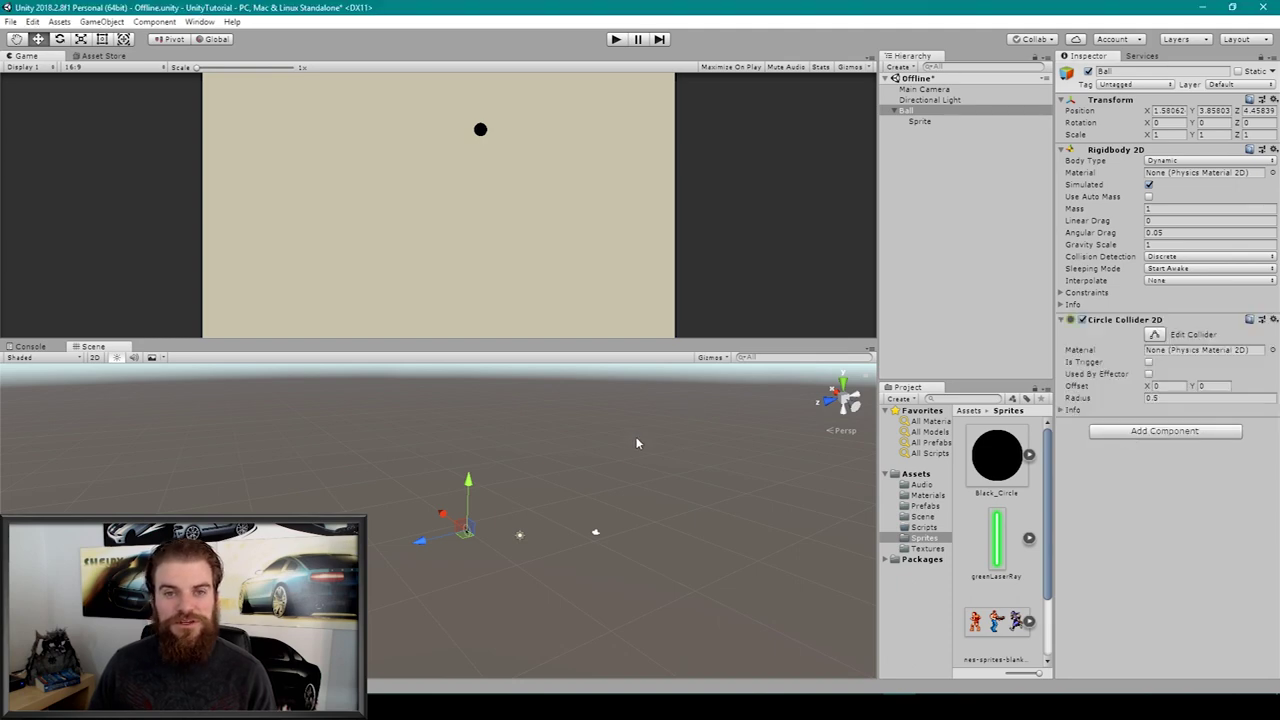
{"action": "key", "text": "f"}
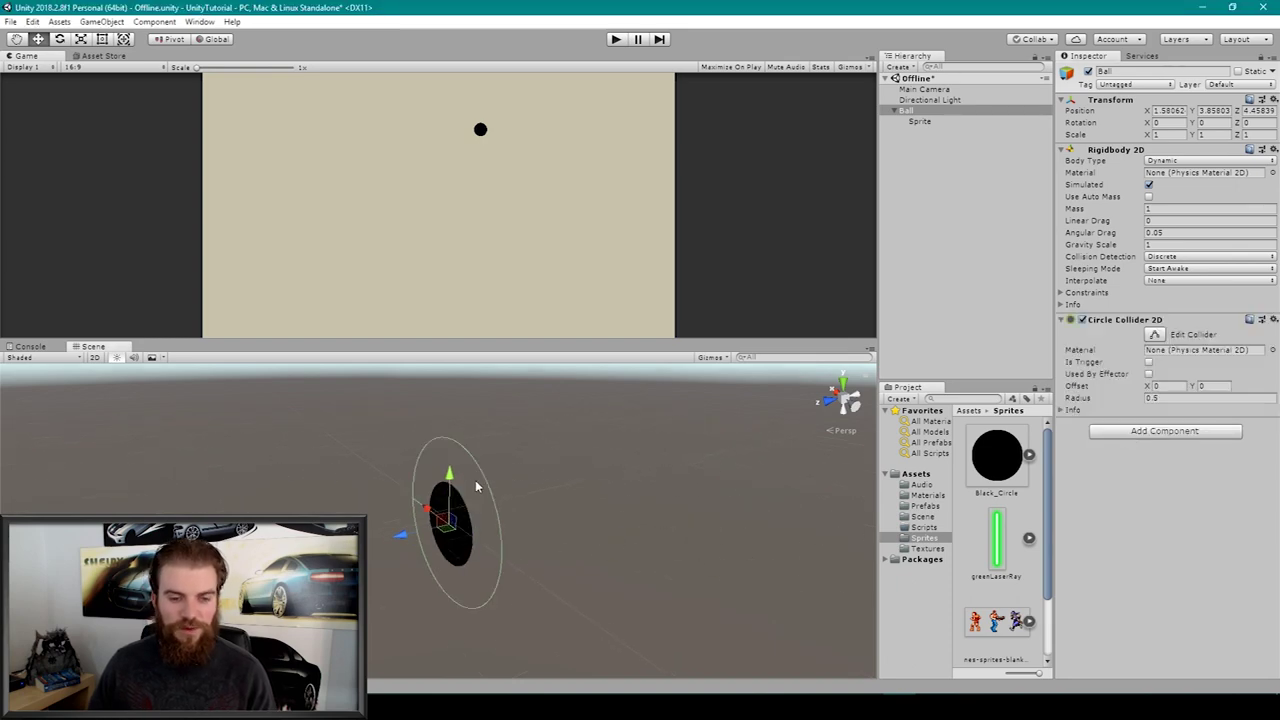
{"action": "left_click", "coordinate": [95, 358]}
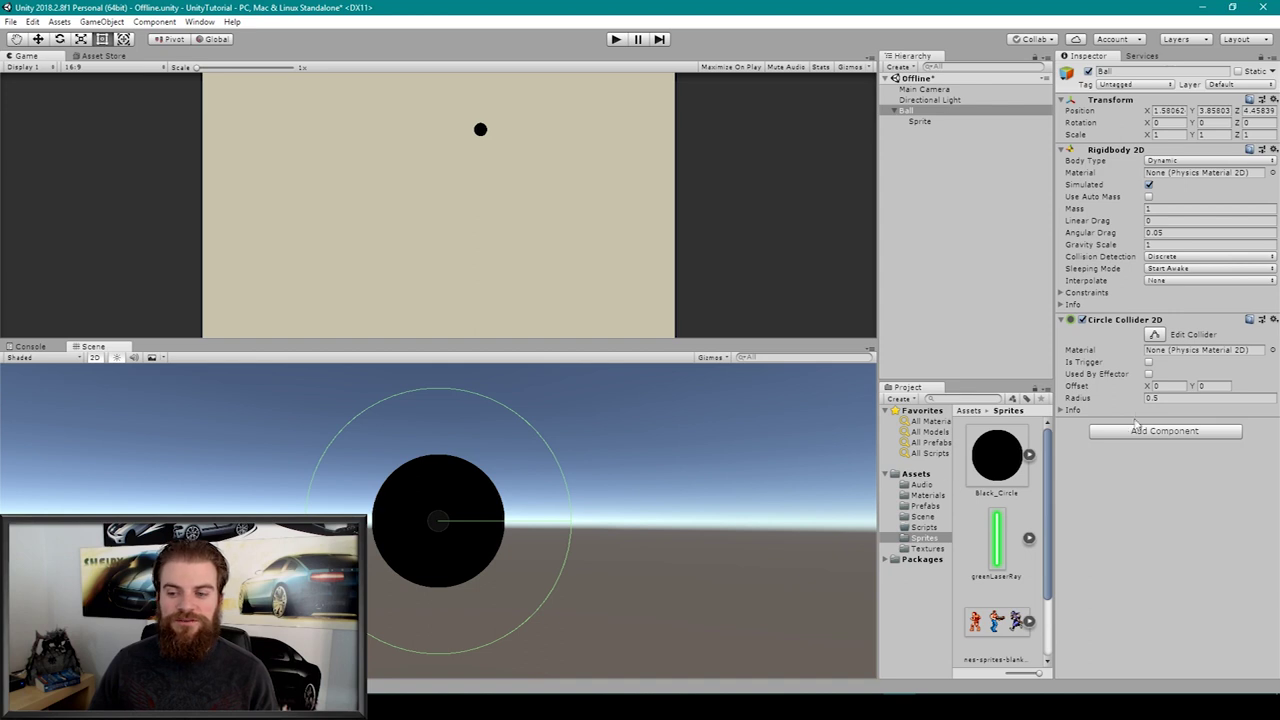
- Set the Circle Collider 2D radius to 0.25, then test-run the scene with Play
{"action": "left_click_drag", "start_coordinate": [1140, 400], "coordinate": [1130, 403]}
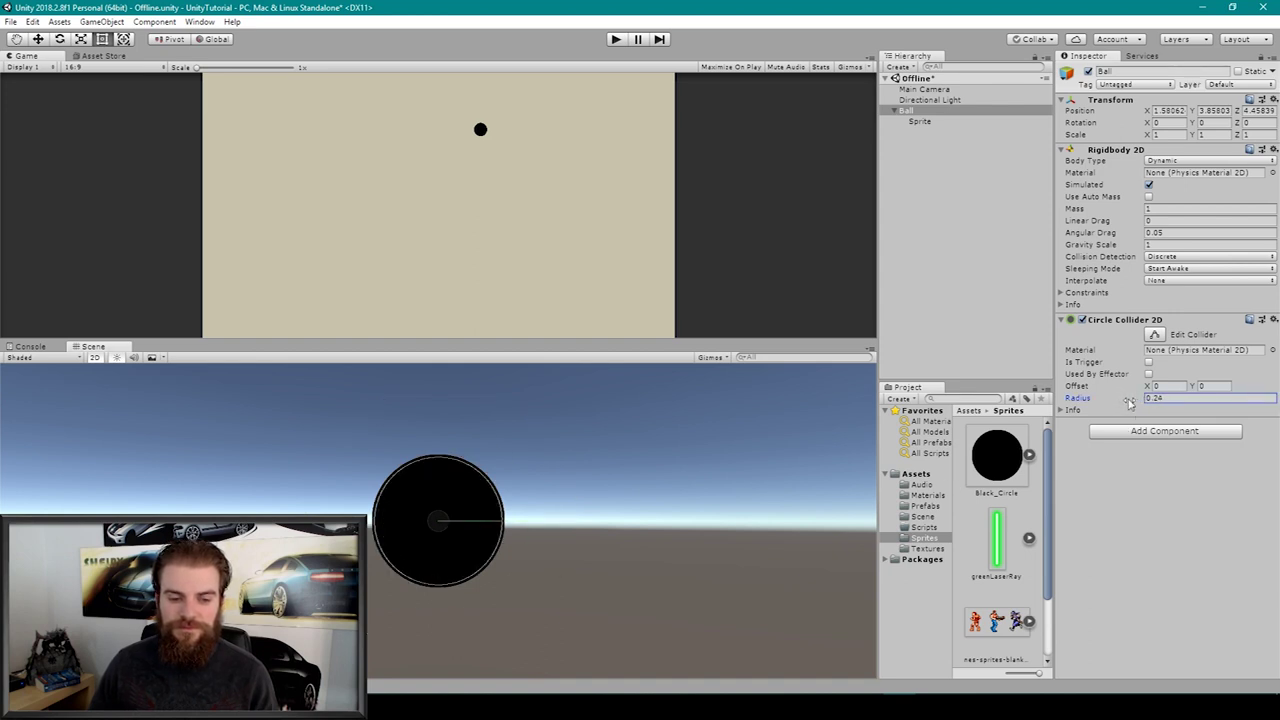
{"action": "left_click", "coordinate": [1129, 401]}
{"action": "key", "text": "BackSpace"}
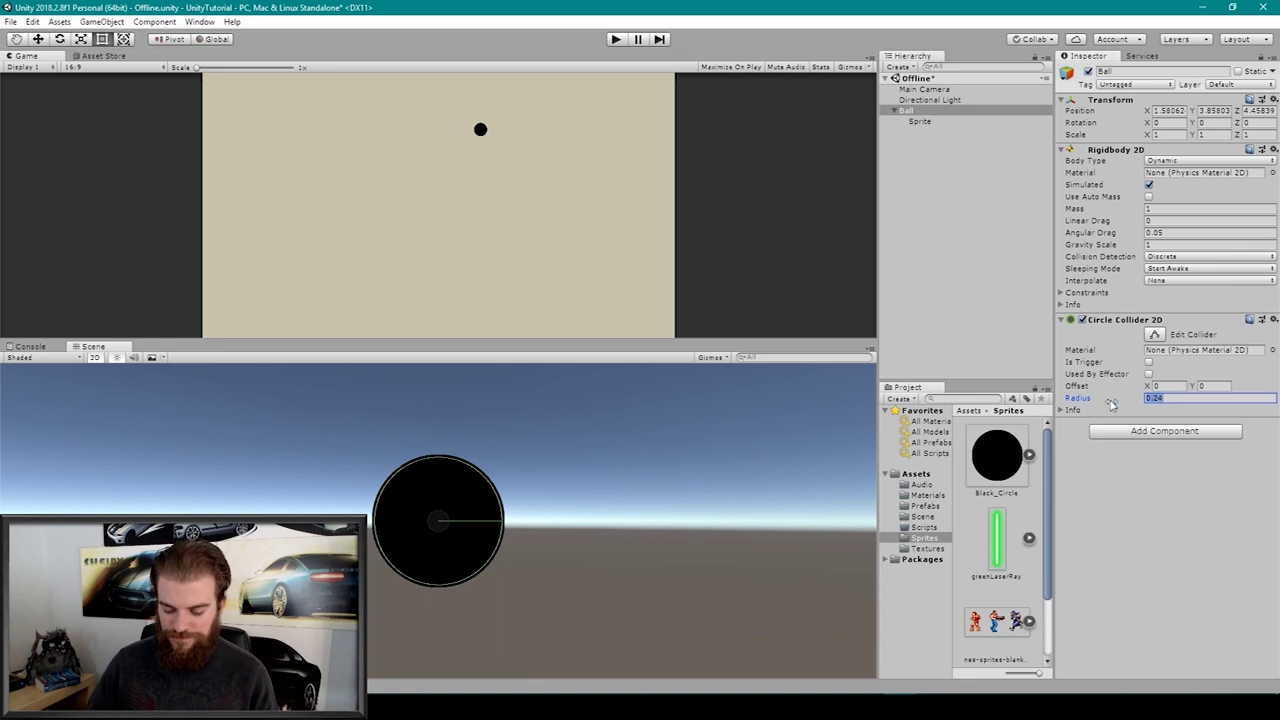
{"action": "type", "text": "0.25"}
{"action": "key", "text": "Return"}
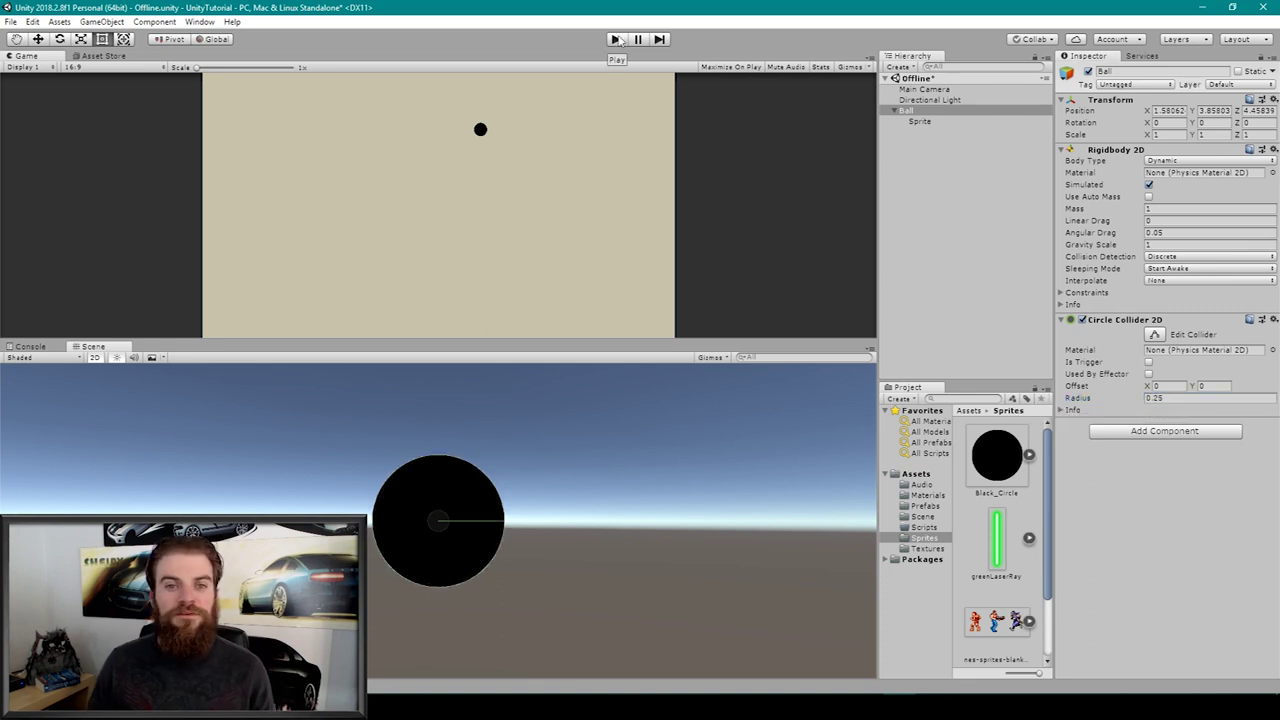
{"action": "left_click", "coordinate": [616, 39]}
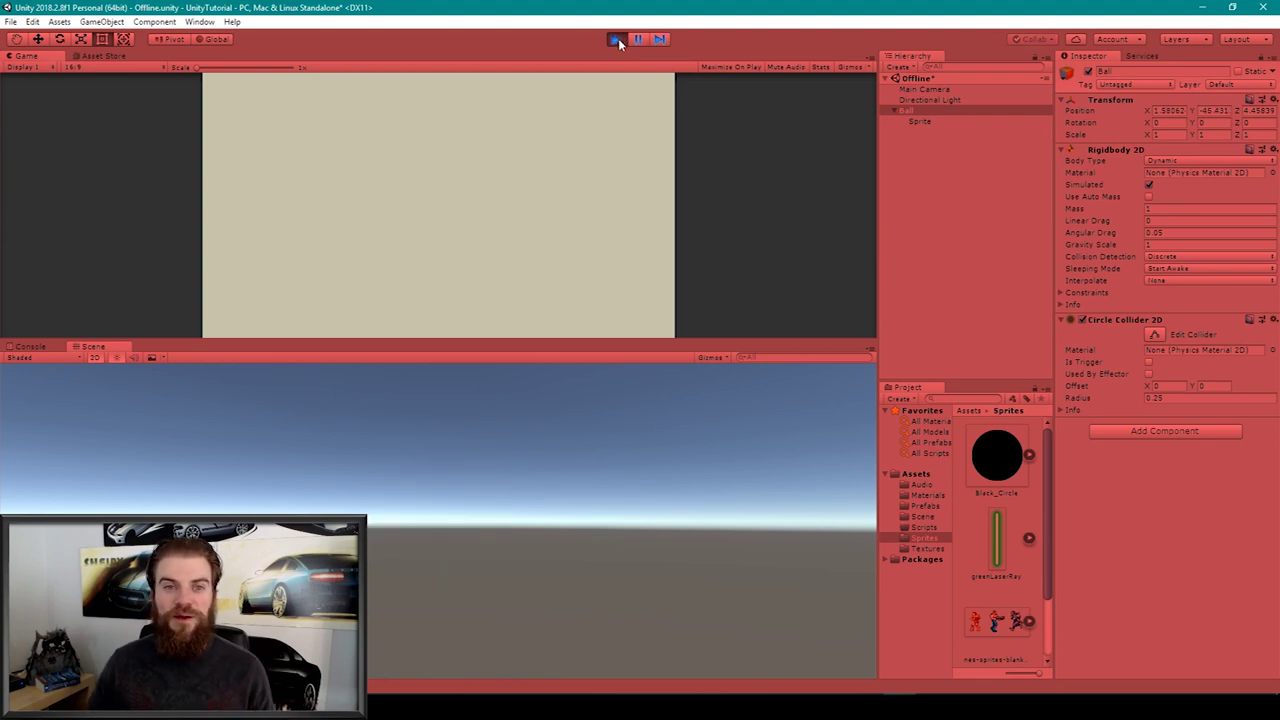
{"action": "left_click", "coordinate": [617, 39]}
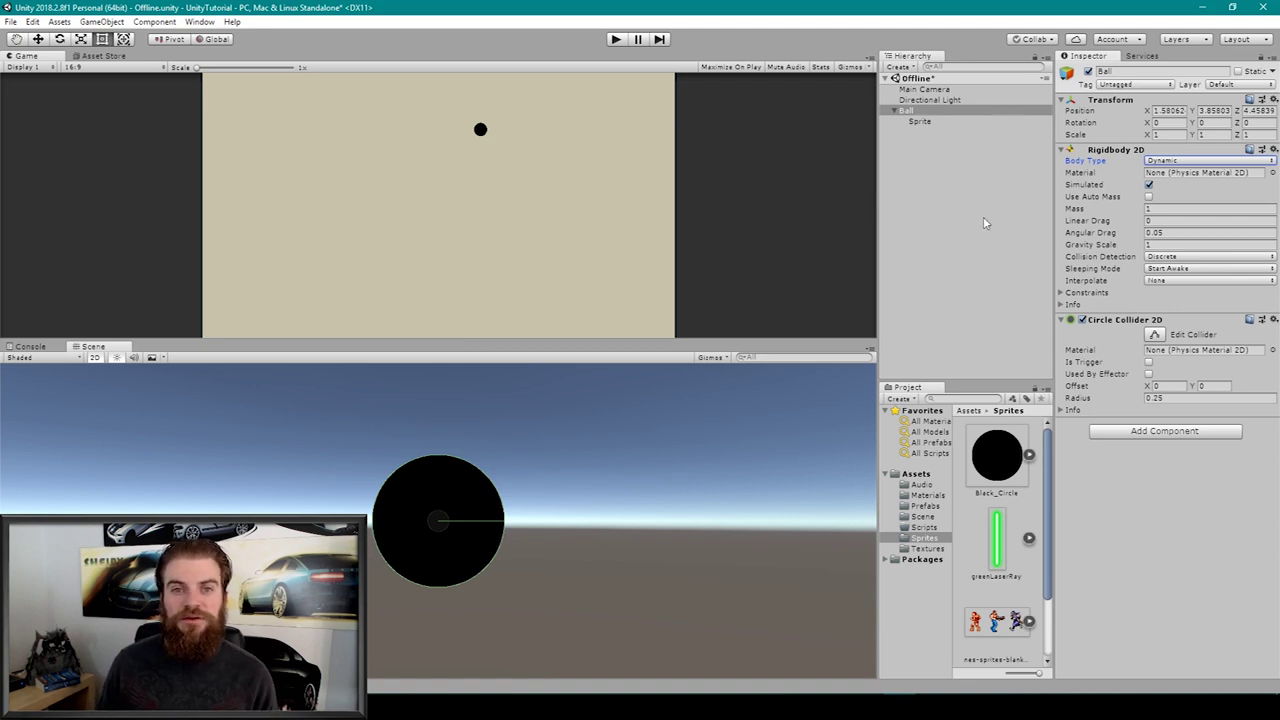
- Set Ball's Rigidbody 2D Body Type to Static and save Ball as a prefab in Prefabs
{"action": "left_click", "coordinate": [1177, 162]}
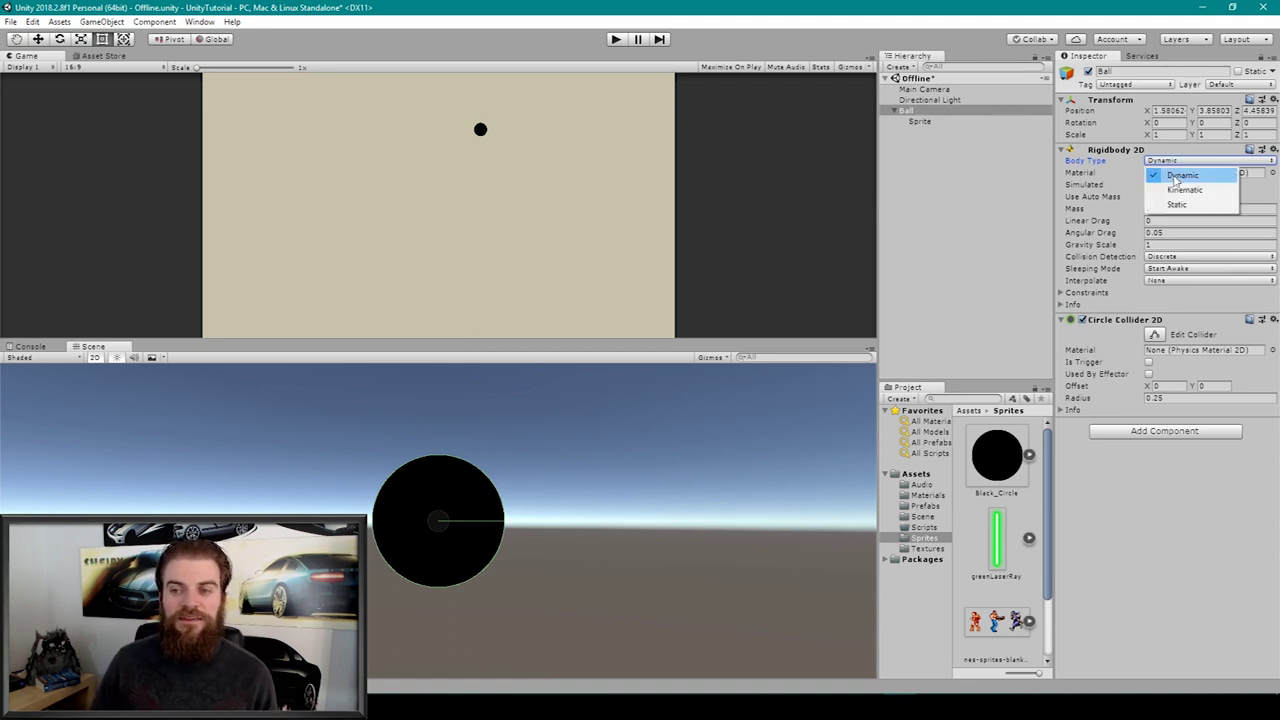
{"action": "left_click", "coordinate": [1177, 204]}
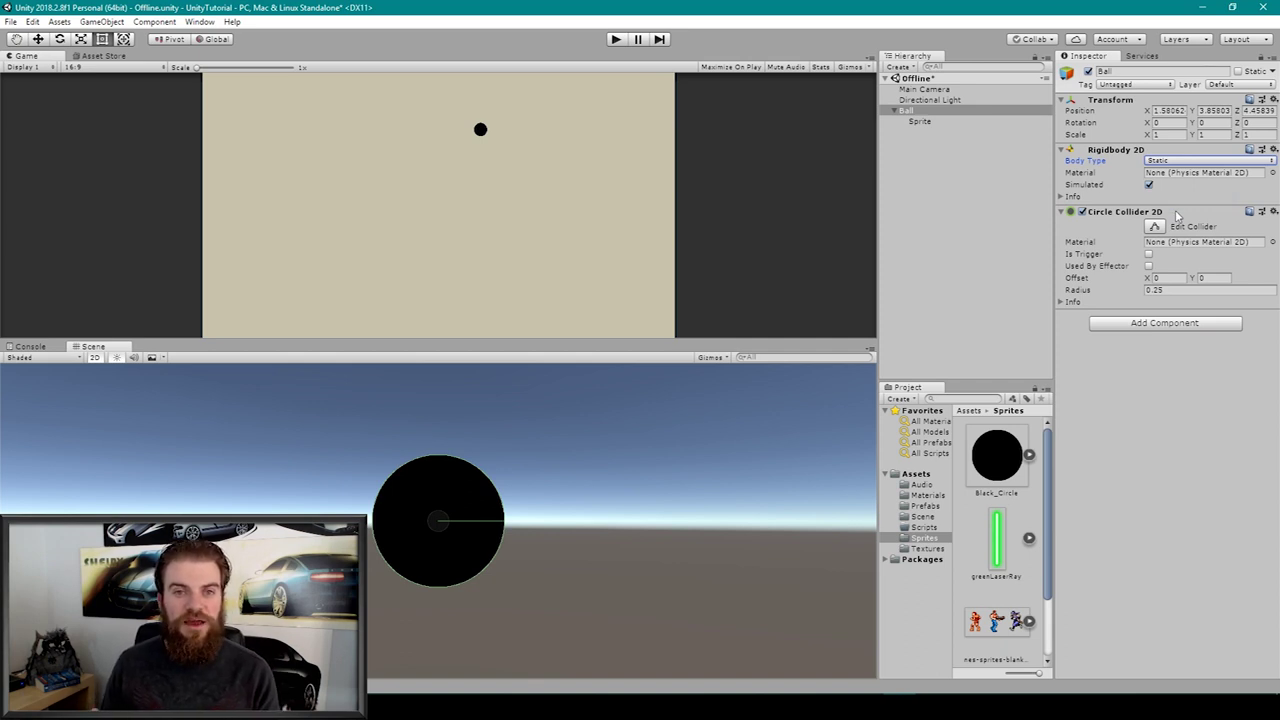
{"action": "left_click", "coordinate": [908, 112]}
{"action": "left_click_drag", "start_coordinate": [909, 113], "coordinate": [931, 507]}
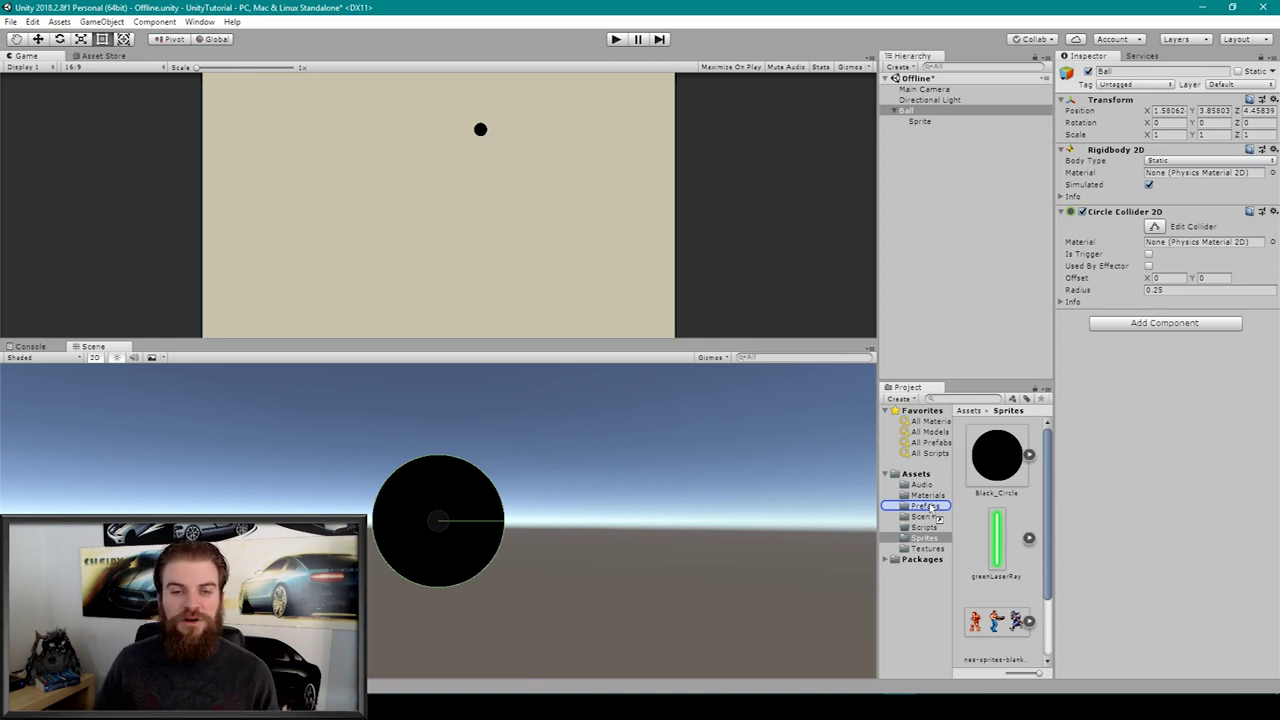
{"action": "left_click_drag", "start_coordinate": [931, 507], "coordinate": [927, 506]}
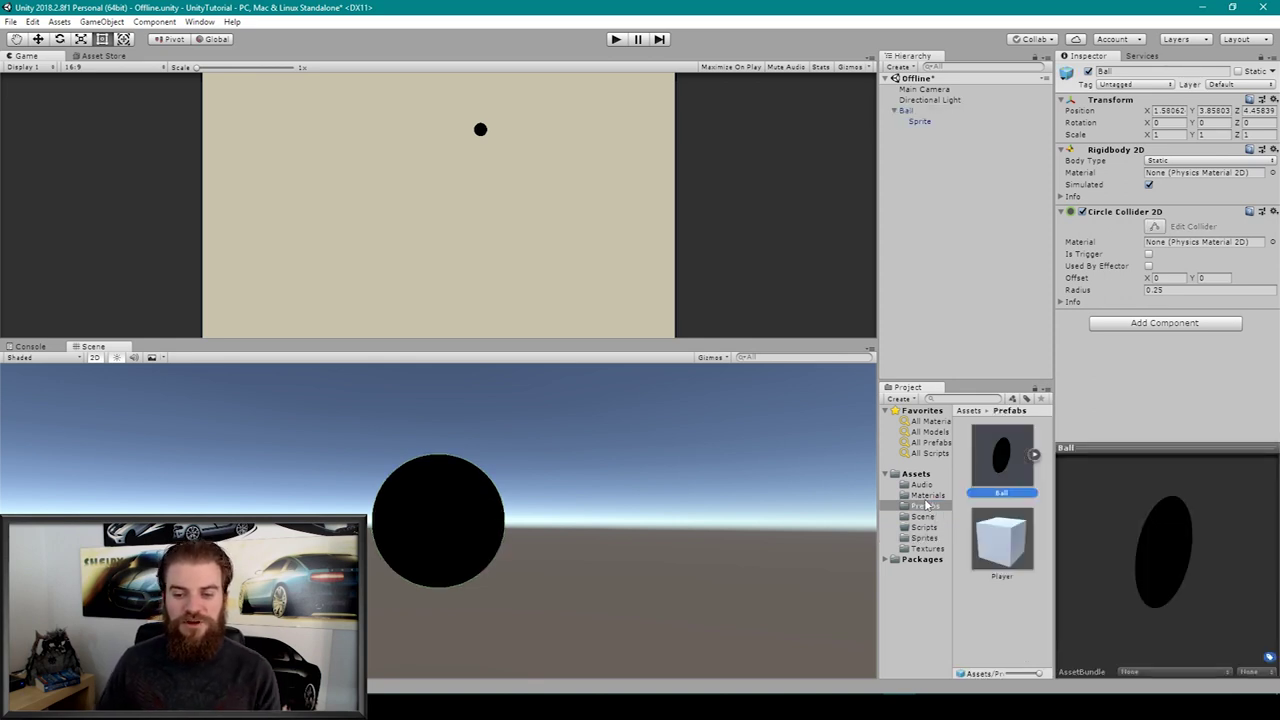
{"action": "left_click", "coordinate": [920, 166]}
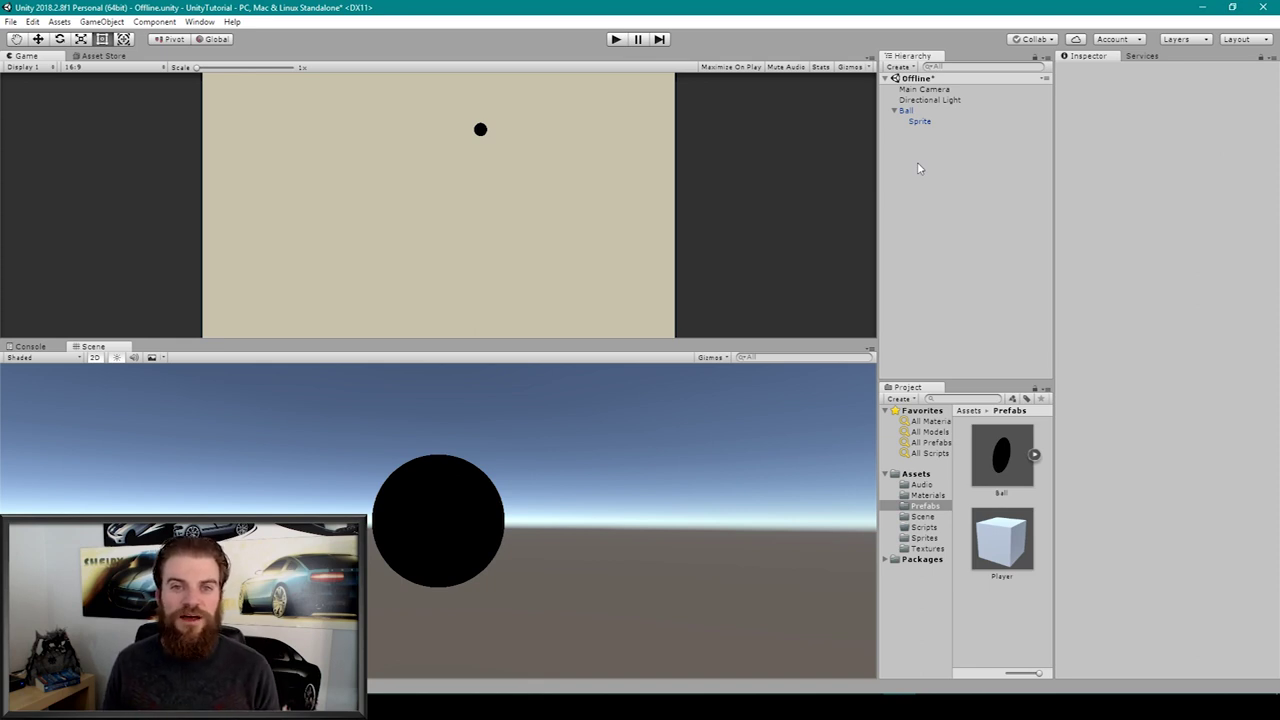
- Create an empty GameObject named Line
{"action": "left_click", "coordinate": [900, 67]}
{"action": "left_click", "coordinate": [910, 82]}
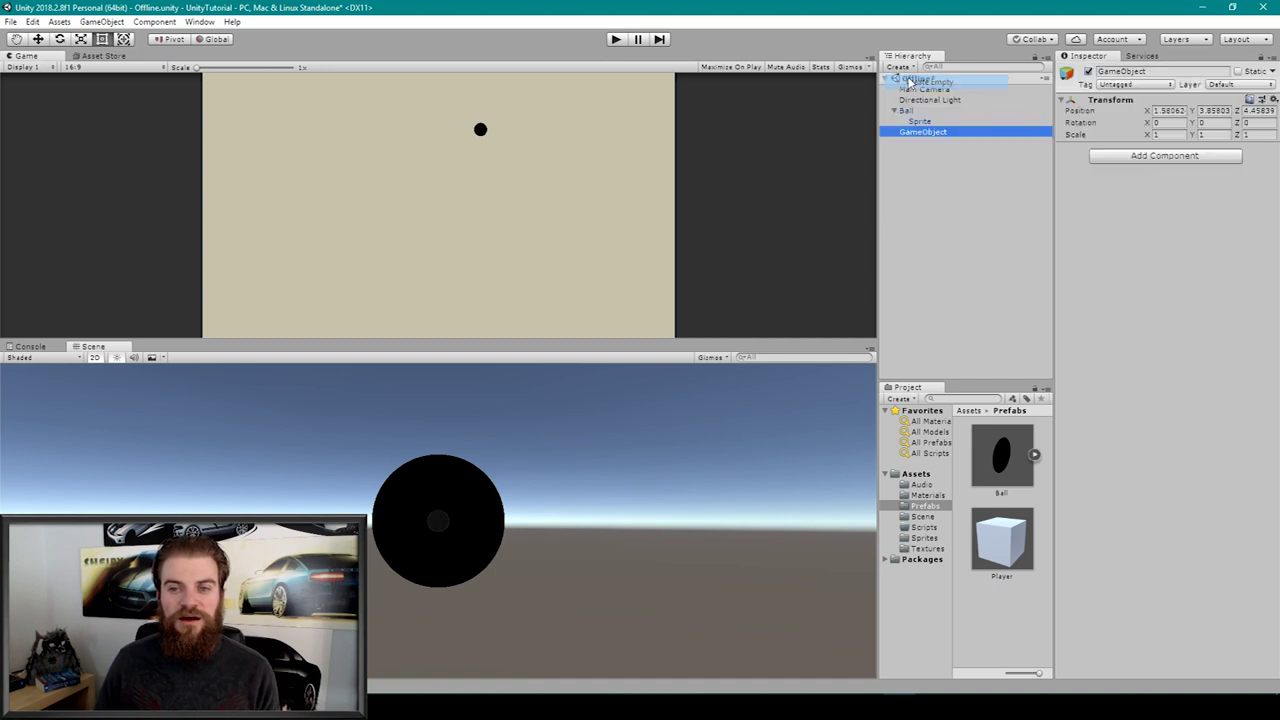
{"action": "left_click", "coordinate": [930, 132]}
{"action": "type", "text": "Line"}
{"action": "key", "text": "Return"}
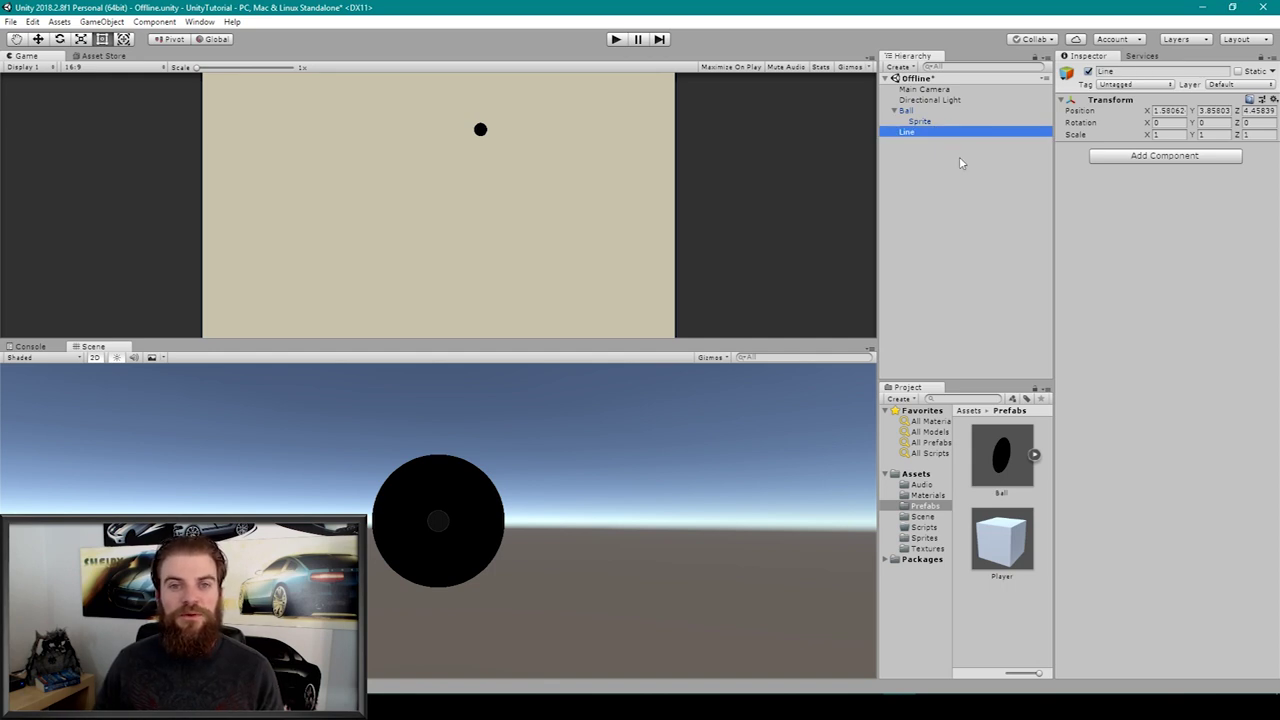
- Add a Line Renderer component to Line by searching 'line'
{"action": "left_click", "coordinate": [1158, 156]}
{"action": "type", "text": "line"}
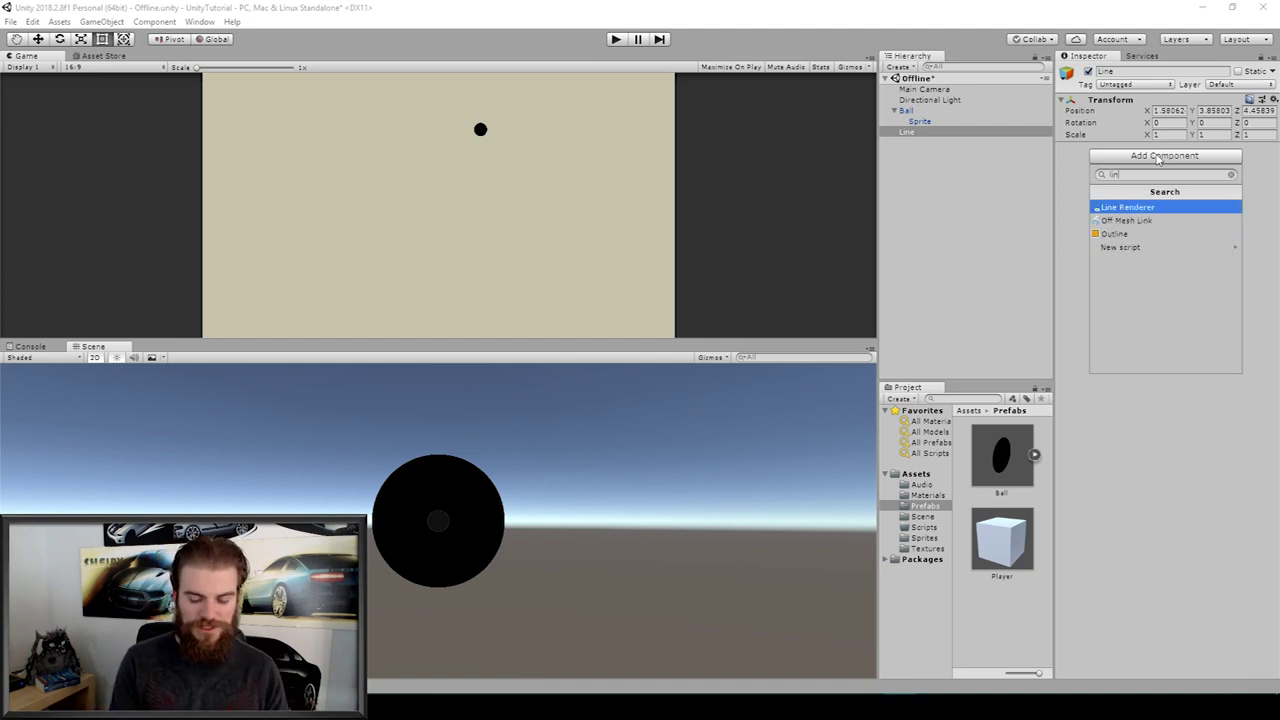
{"action": "left_click", "coordinate": [1131, 208]}
{"action": "left_click", "coordinate": [935, 506]}
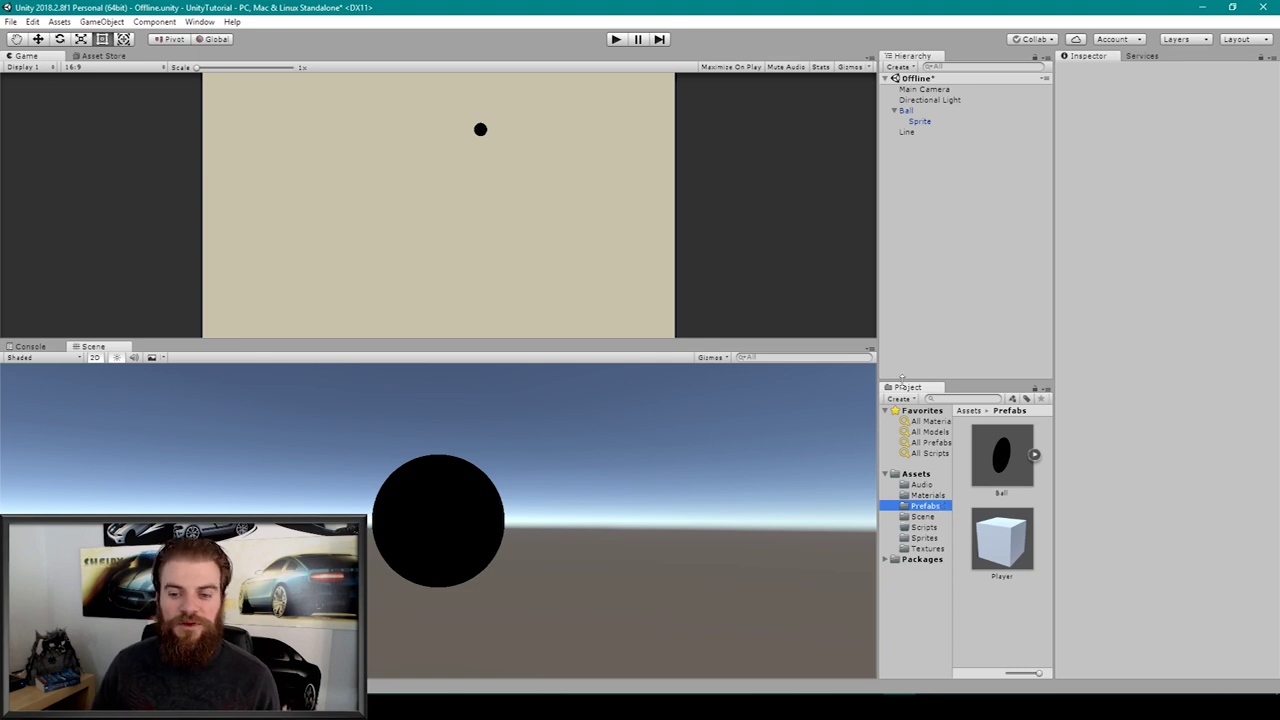
- Create a new material named LineMaterial in the Materials folder
{"action": "left_click", "coordinate": [925, 495]}
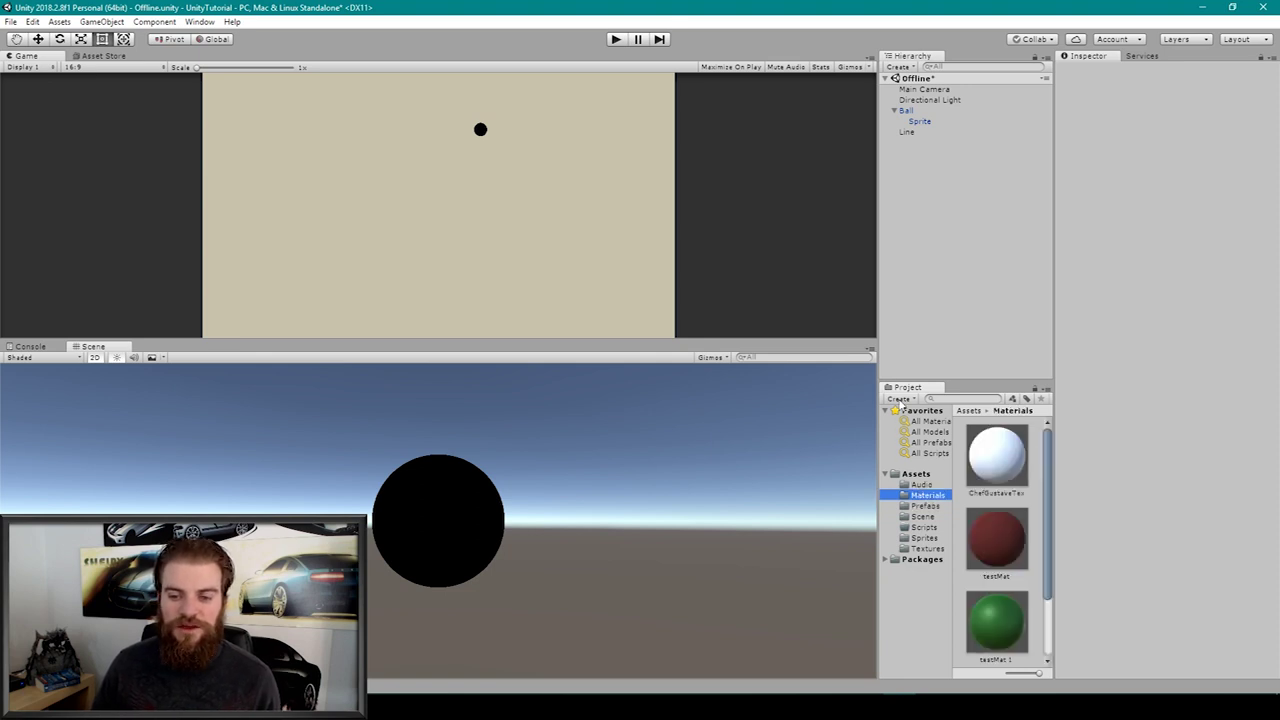
{"action": "left_click", "coordinate": [899, 399]}
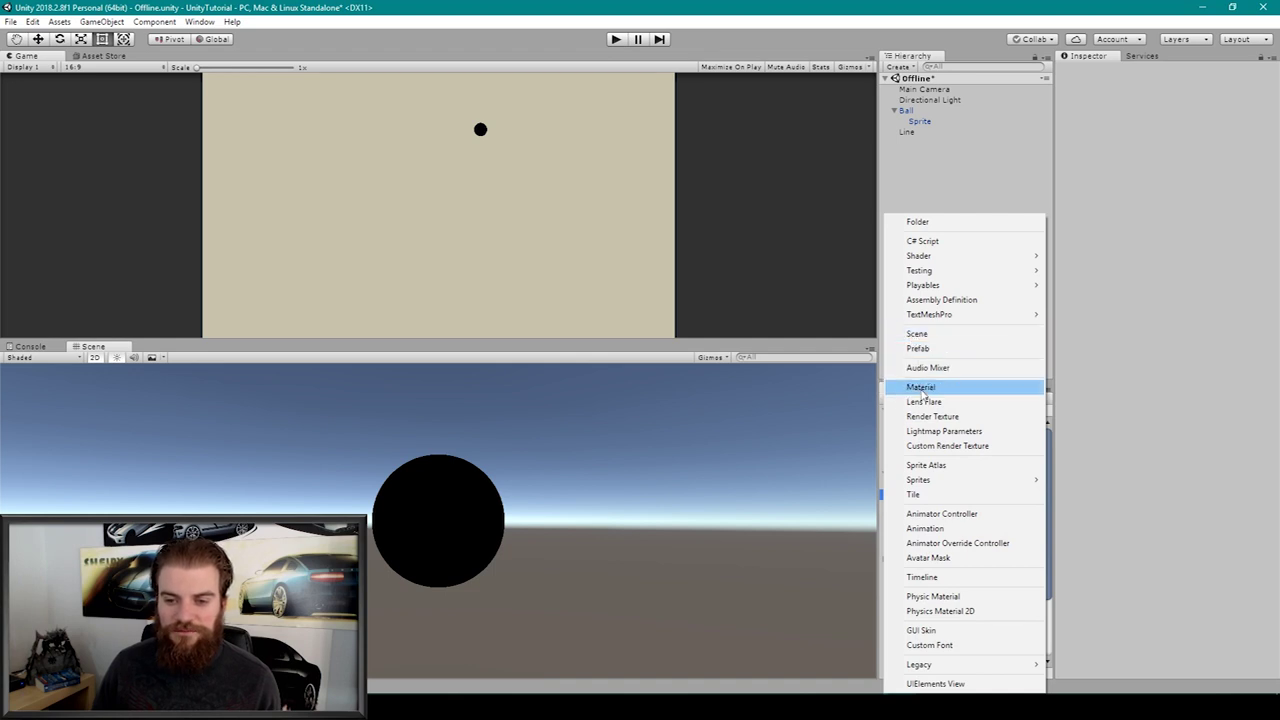
{"action": "left_click", "coordinate": [921, 387]}
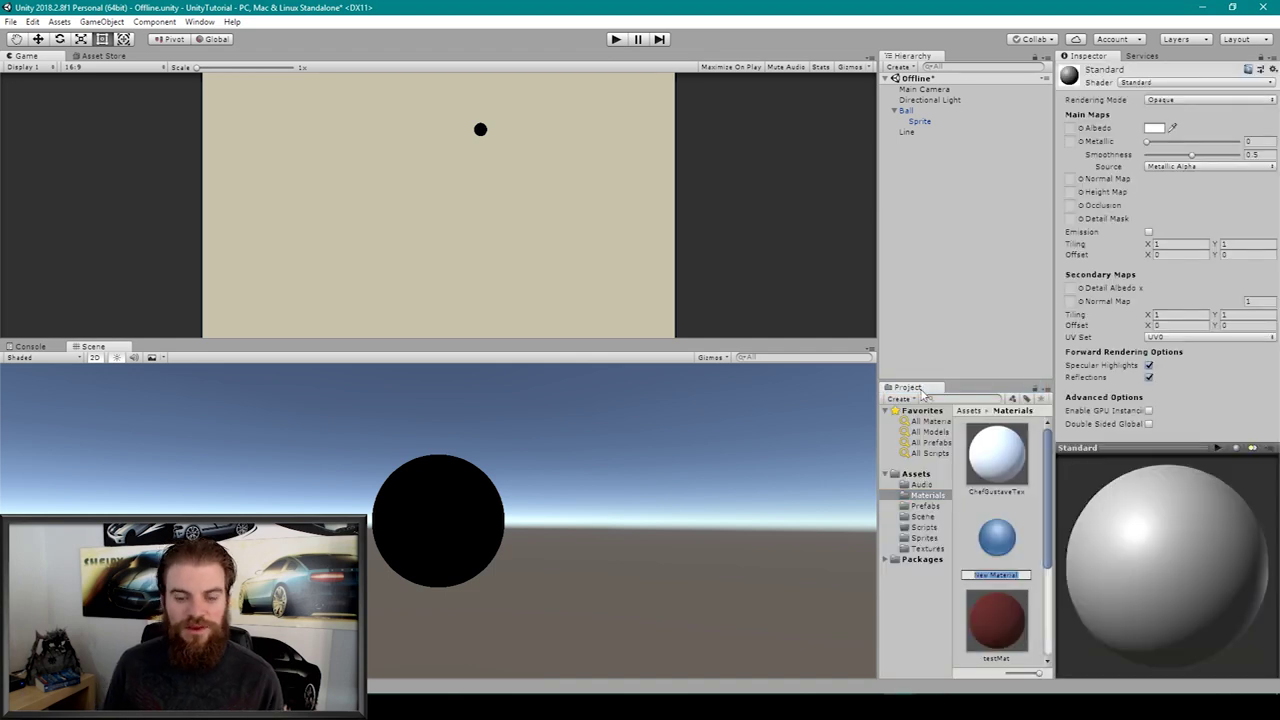
{"action": "type", "text": "L"}
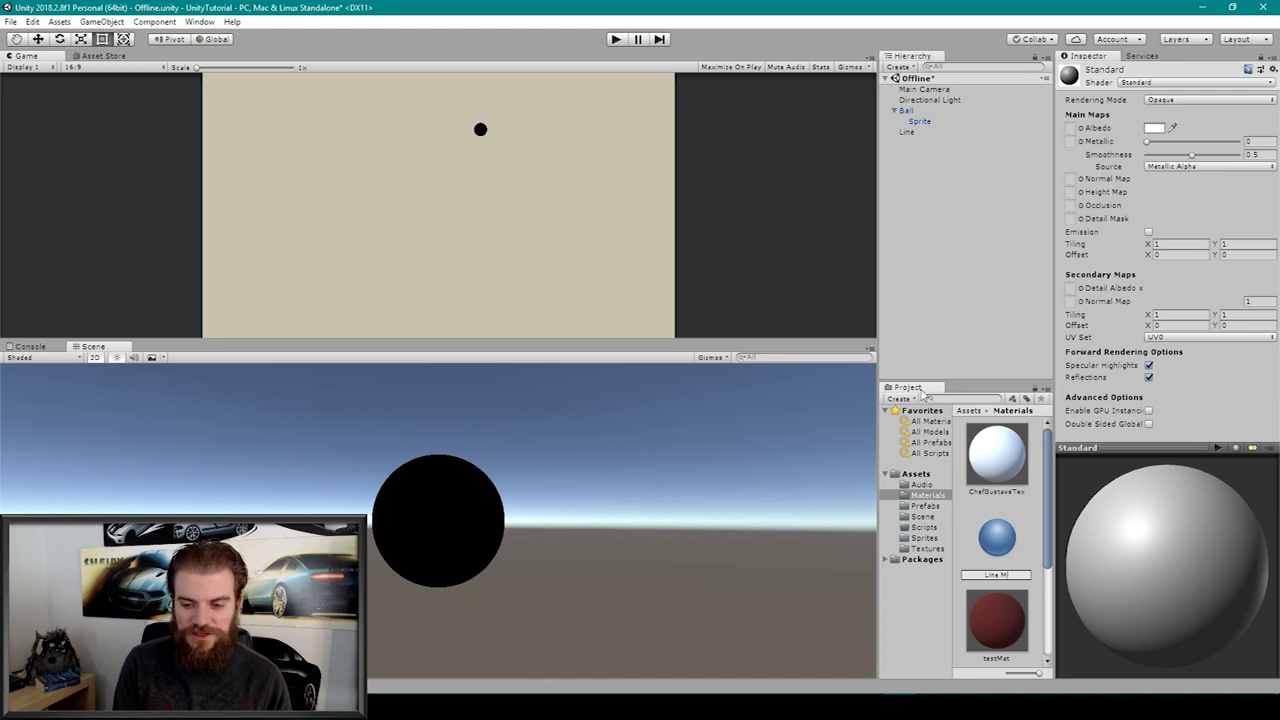
{"action": "type", "text": "ineMaterial"}
{"action": "key", "text": "Return"}
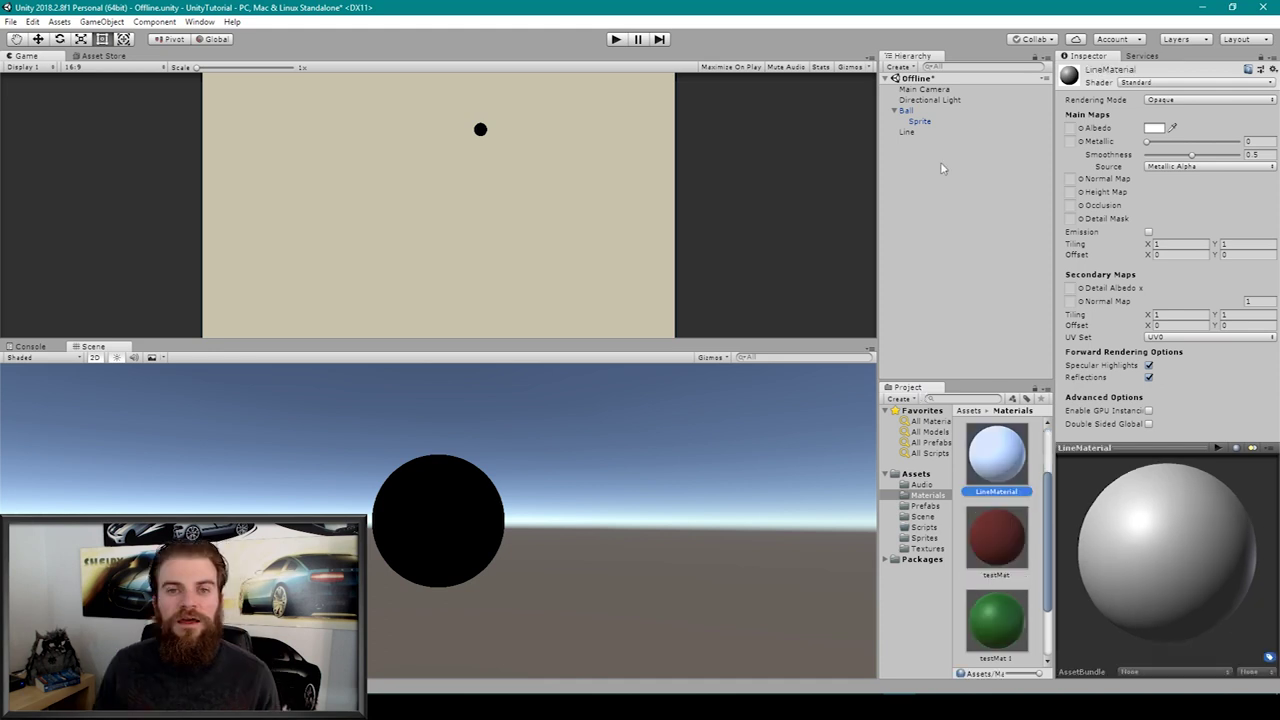
{"action": "left_click", "coordinate": [906, 132]}
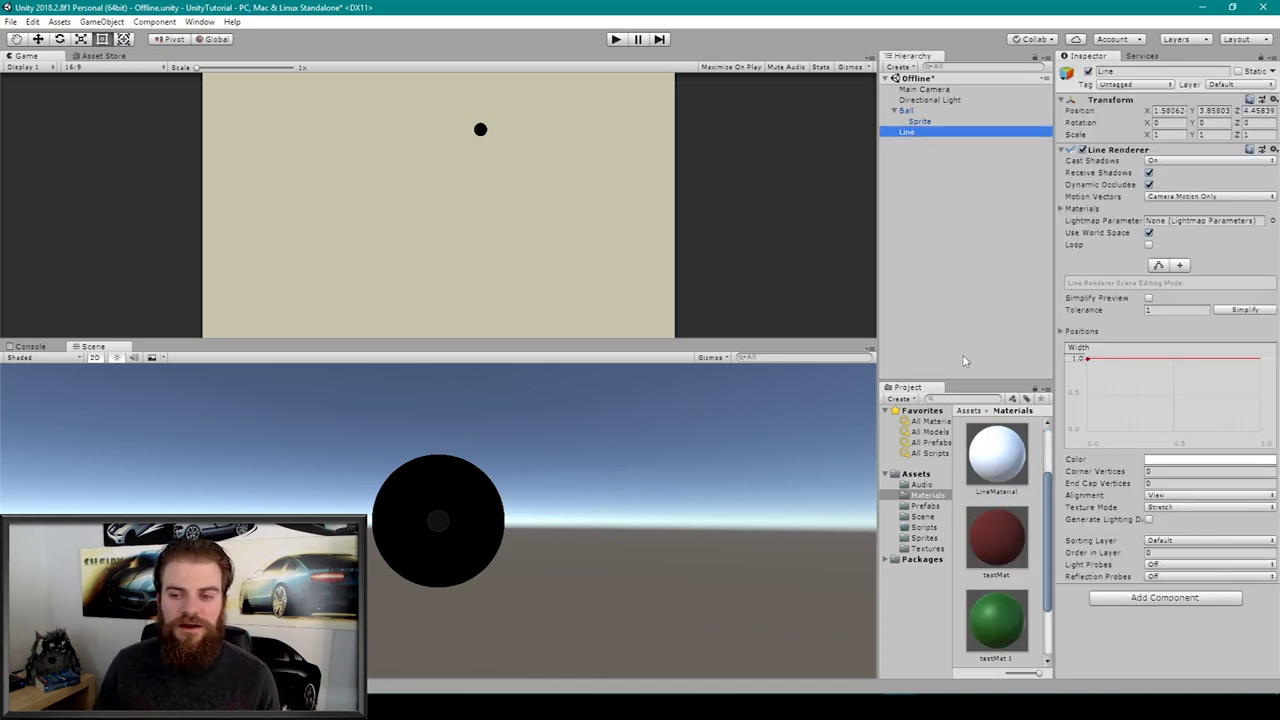
- Assign LineMaterial to the Line Renderer, set point 1 X to 5, and width to 0.1
{"action": "left_click_drag", "start_coordinate": [988, 446], "coordinate": [1160, 232]}
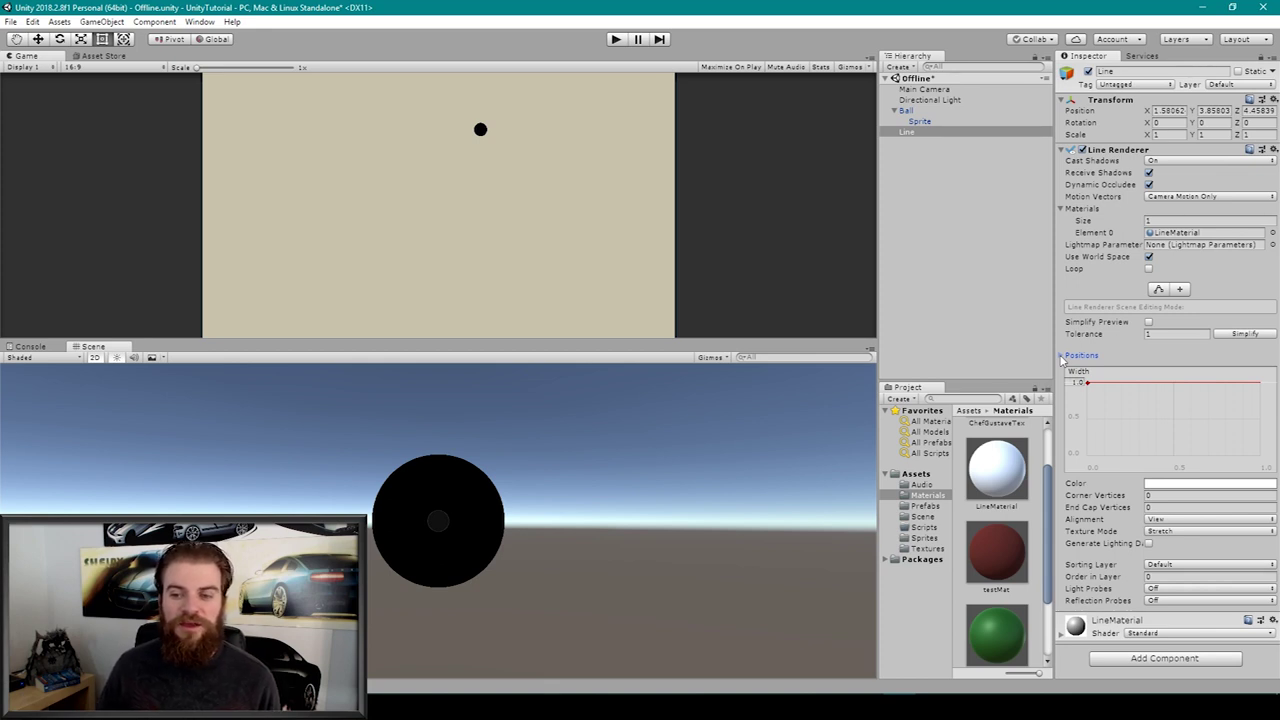
{"action": "left_click", "coordinate": [1063, 357]}
{"action": "left_click", "coordinate": [1120, 405]}
{"action": "double_click", "coordinate": [1110, 404]}
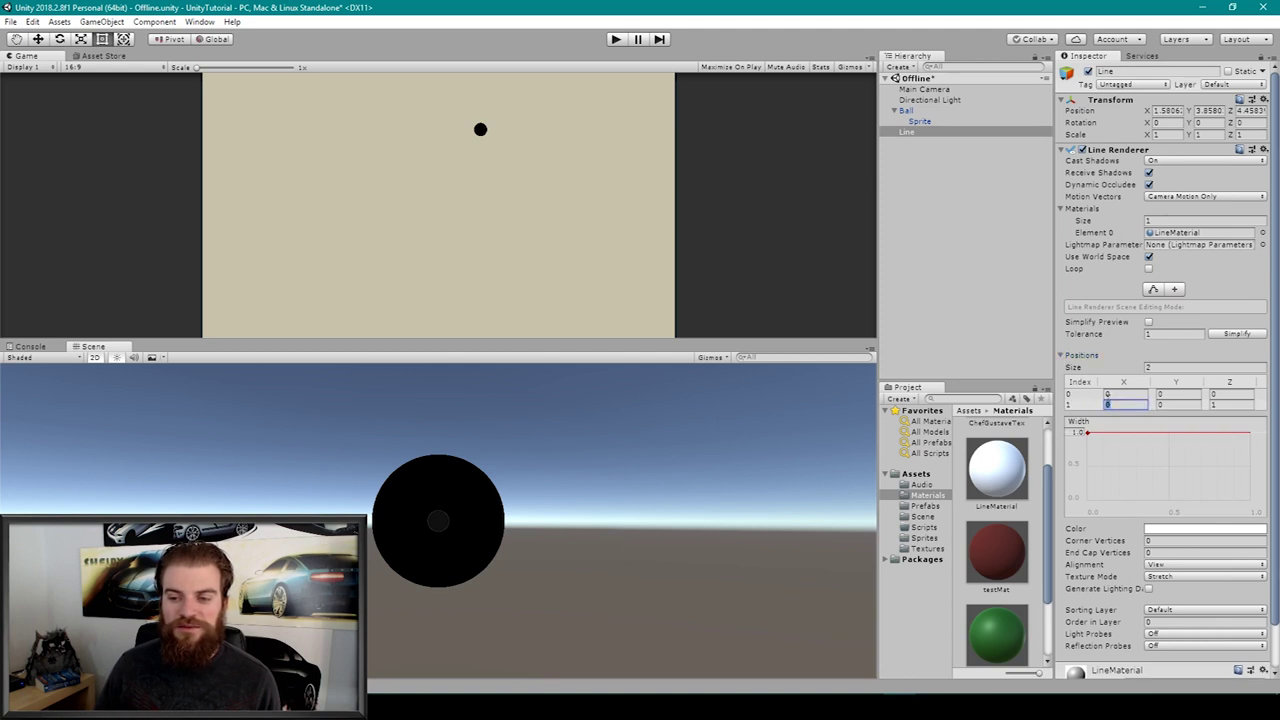
{"action": "type", "text": "5"}
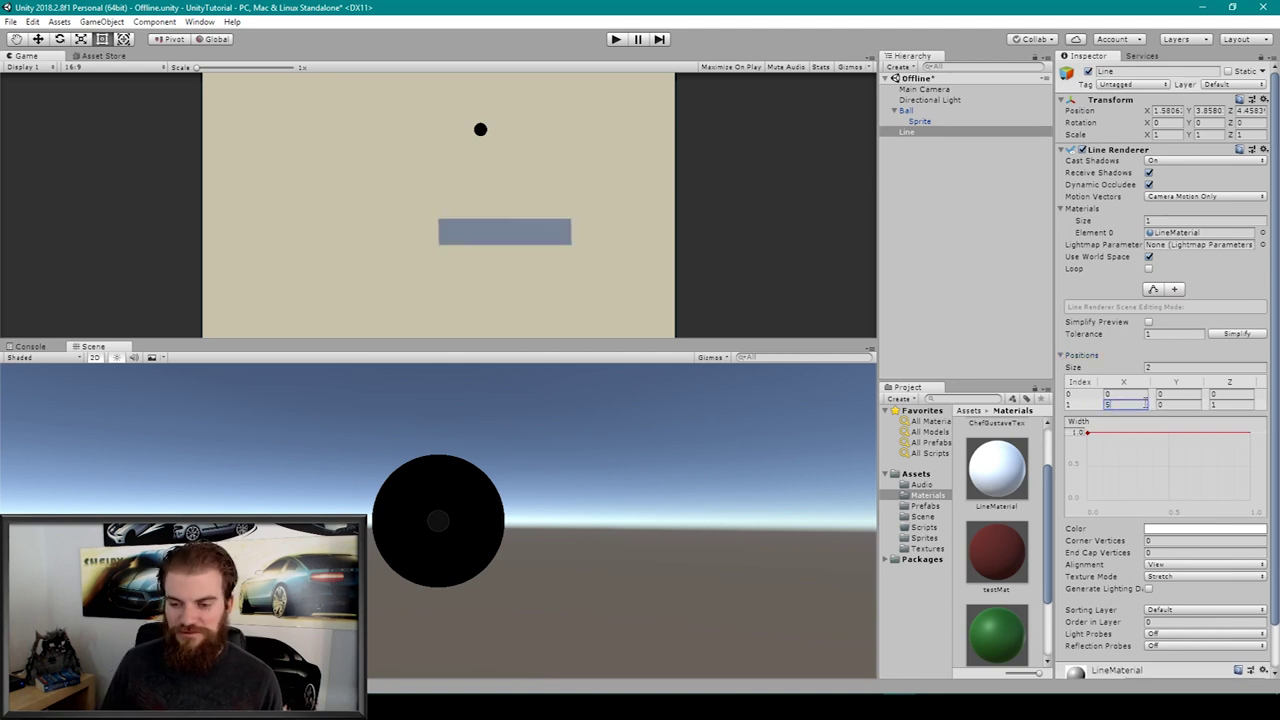
{"action": "key", "text": "Return"}
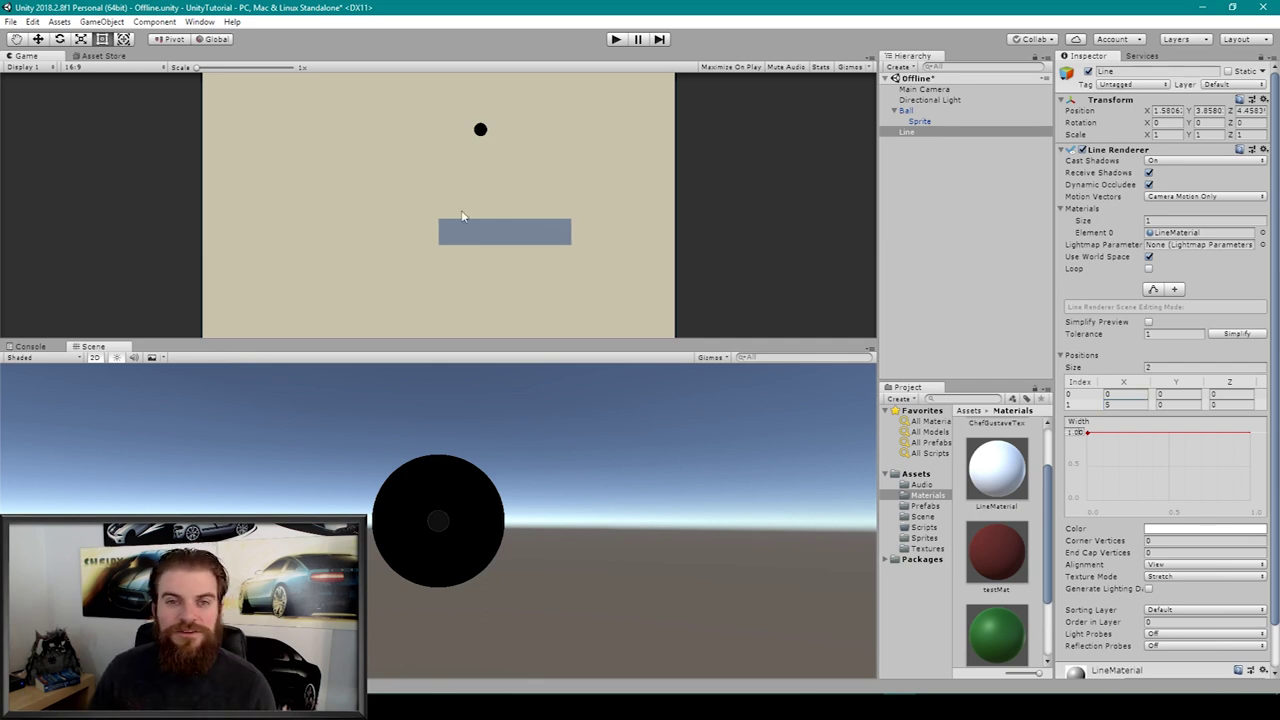
{"action": "left_click", "coordinate": [1076, 432]}
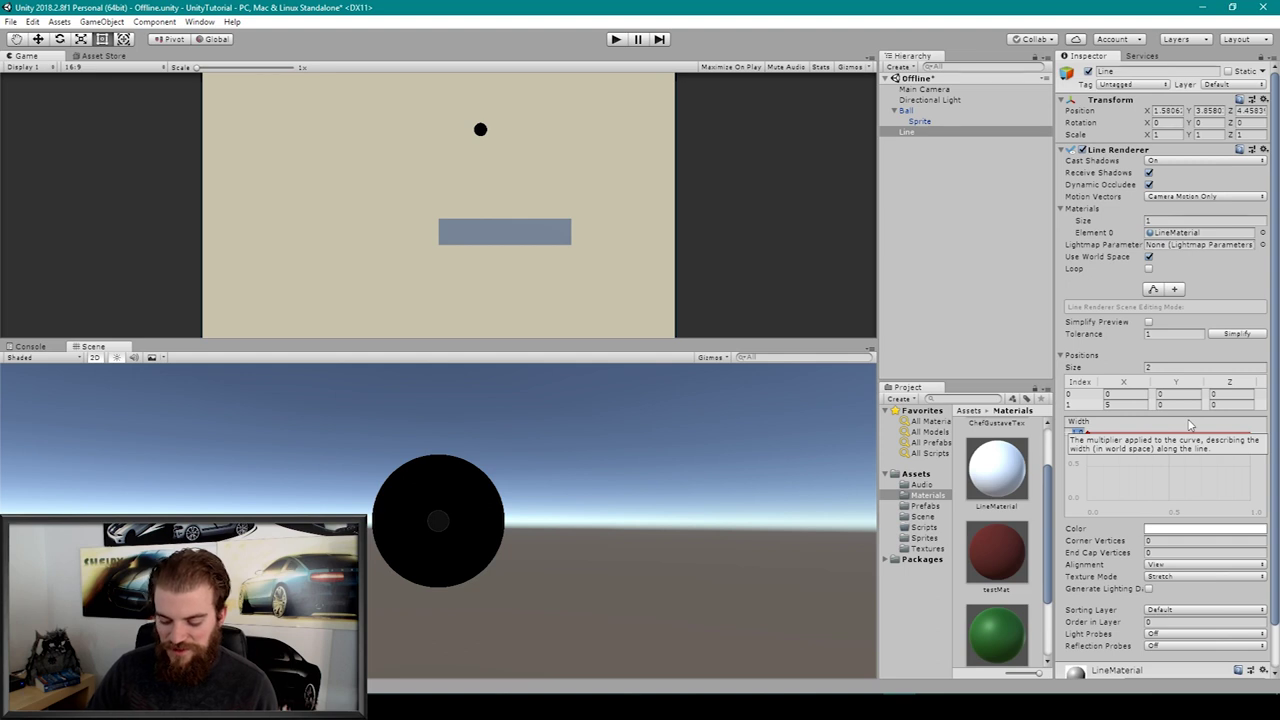
{"action": "type", "text": "0.15"}
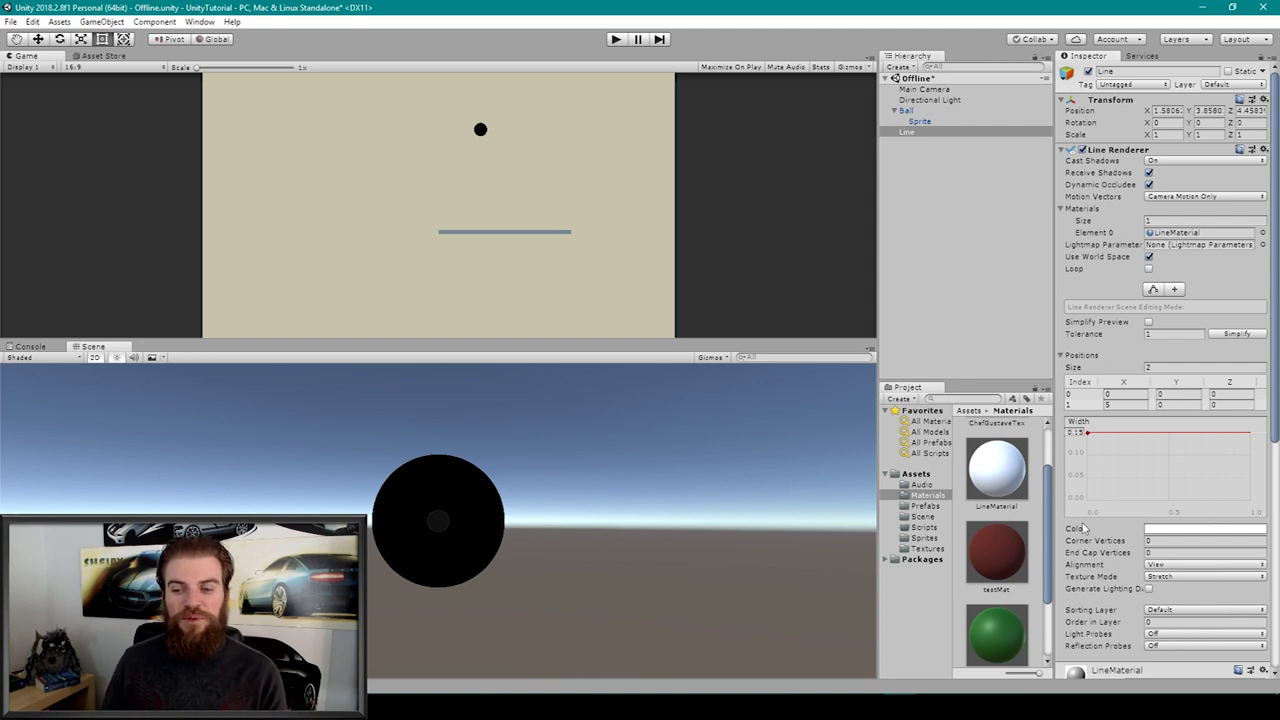
- Set the line's End Cap Vertices to 5
{"action": "scroll", "coordinate": [1127, 565], "scroll_direction": "down", "scroll_amount": 4}
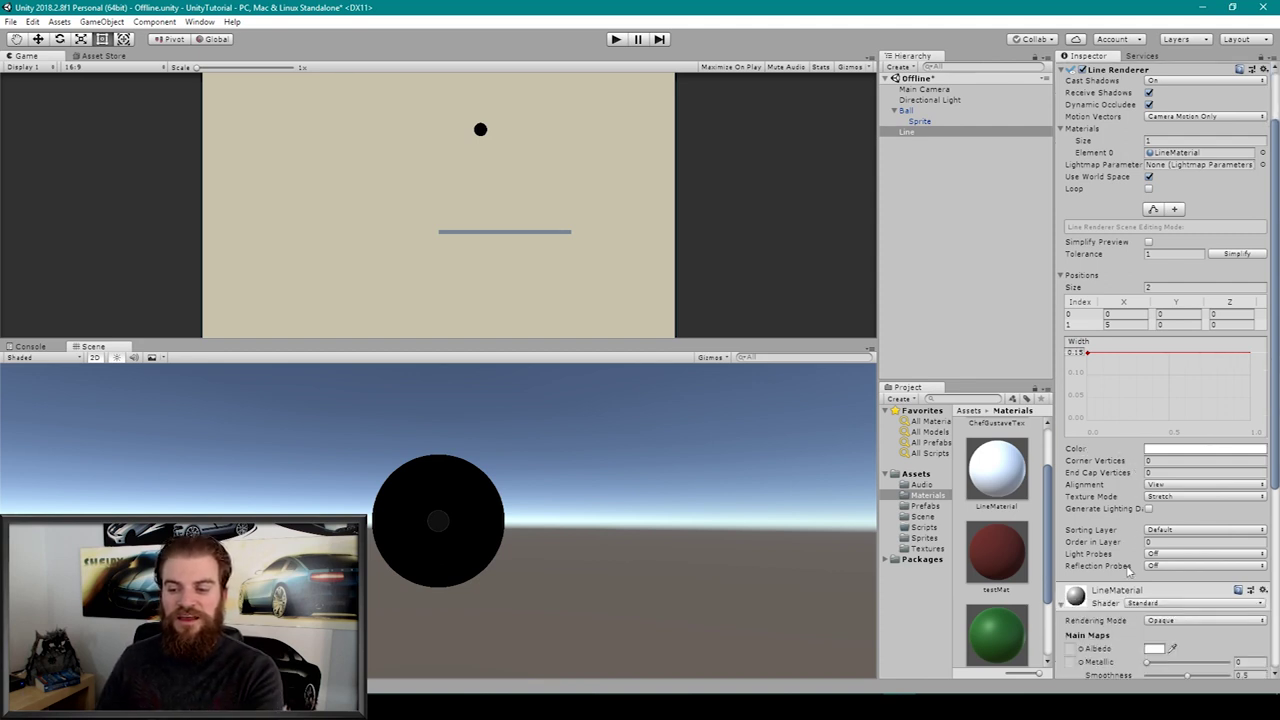
{"action": "scroll", "coordinate": [1122, 582], "scroll_direction": "down", "scroll_amount": 2}
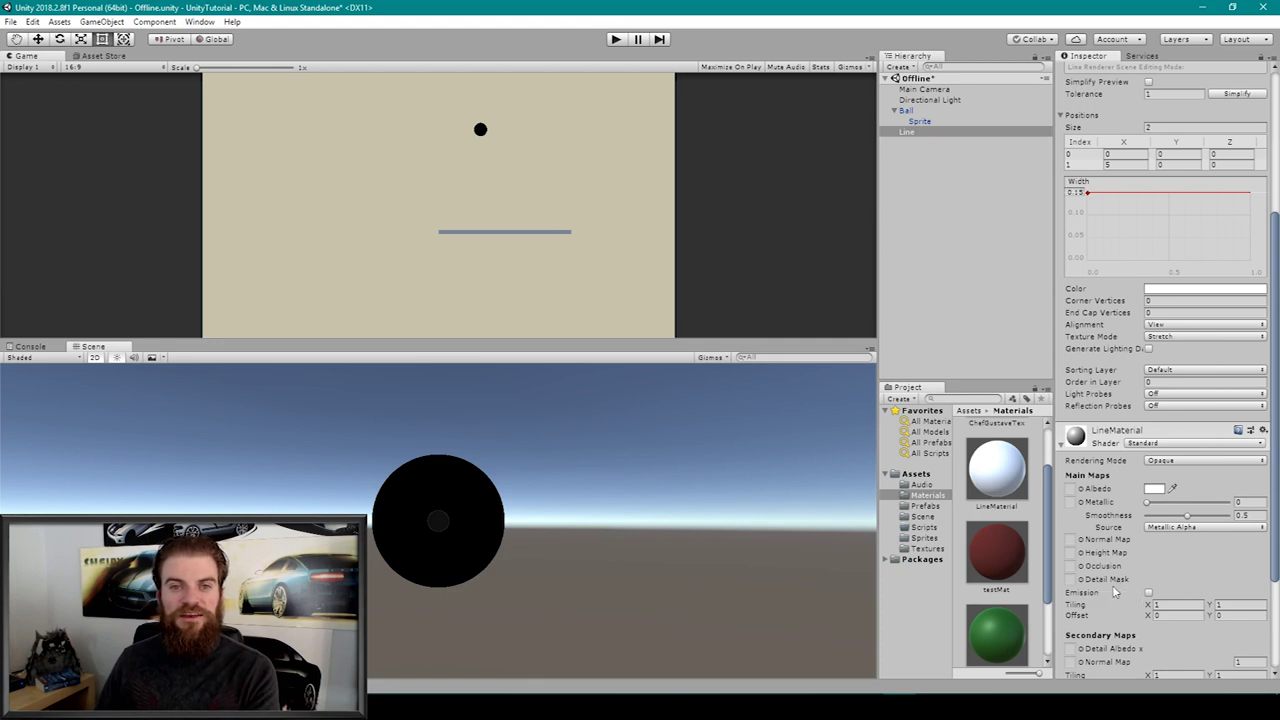
{"action": "scroll", "coordinate": [1115, 592], "scroll_direction": "down", "scroll_amount": 2}
{"action": "left_click", "coordinate": [1170, 232]}
{"action": "type", "text": "5"}
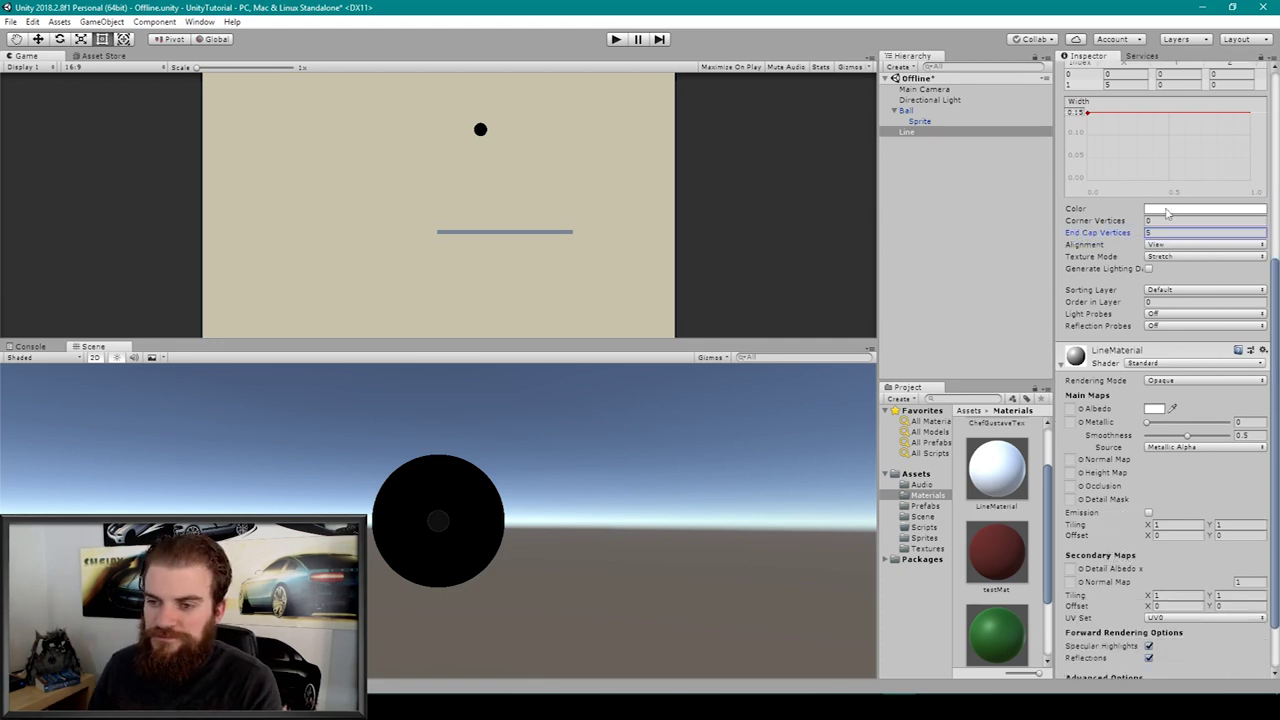
- Make LineMaterial black and switch its shader to Sprites/Default
{"action": "left_click", "coordinate": [1155, 408]}
{"action": "left_click_drag", "start_coordinate": [960, 200], "coordinate": [907, 261]}
{"action": "left_click", "coordinate": [1113, 255]}
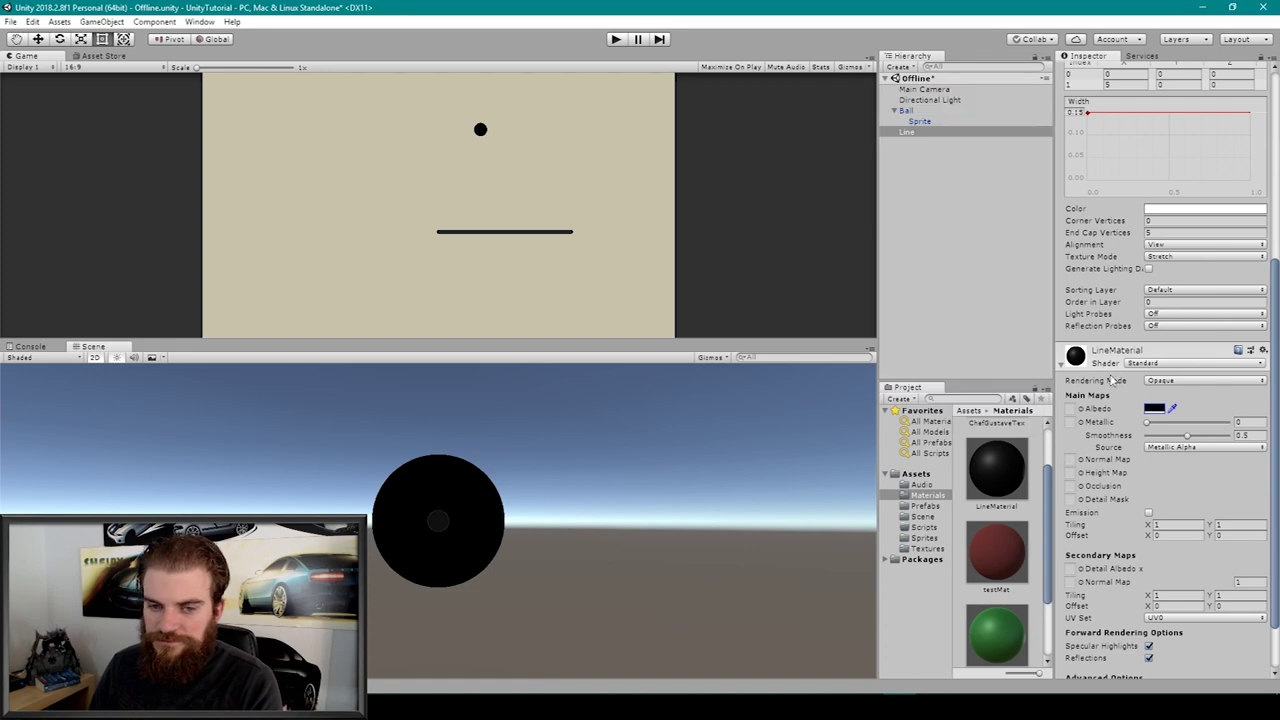
{"action": "left_click", "coordinate": [1167, 363]}
{"action": "mouse_move", "coordinate": [1160, 508]}
{"action": "left_click", "coordinate": [1078, 508]}
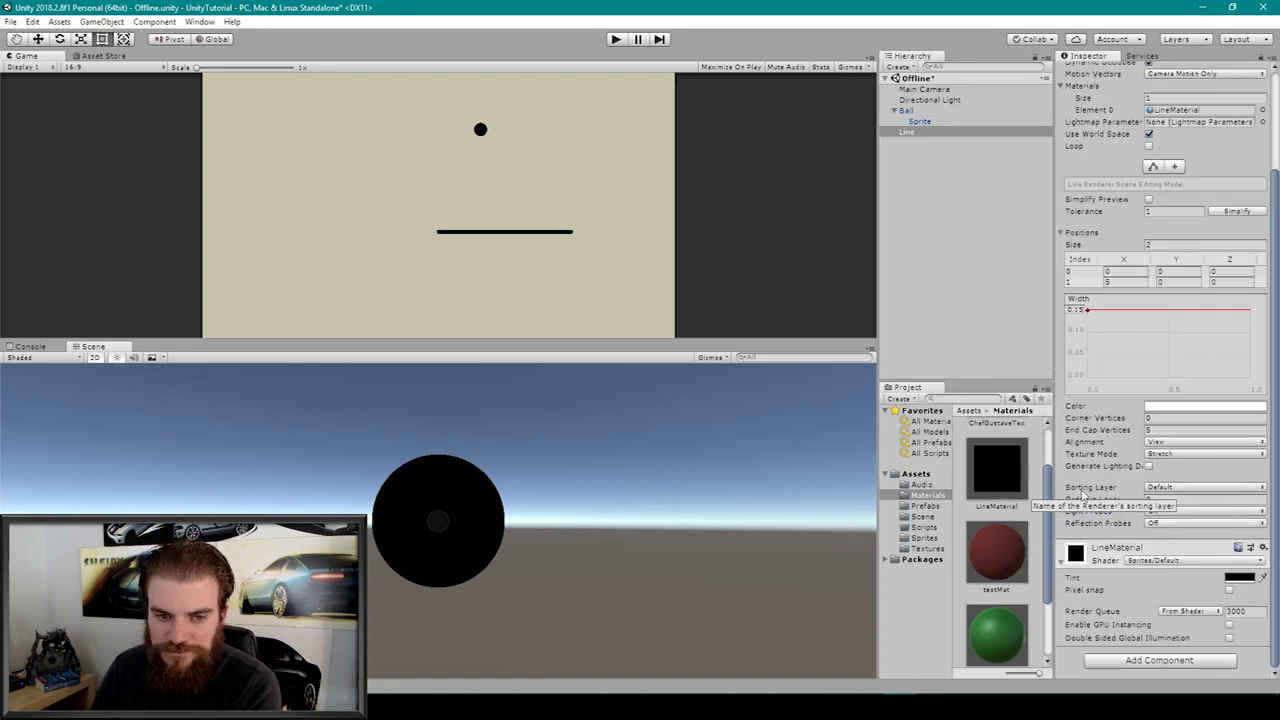
{"action": "scroll", "coordinate": [1152, 486], "scroll_direction": "up", "scroll_amount": 1}
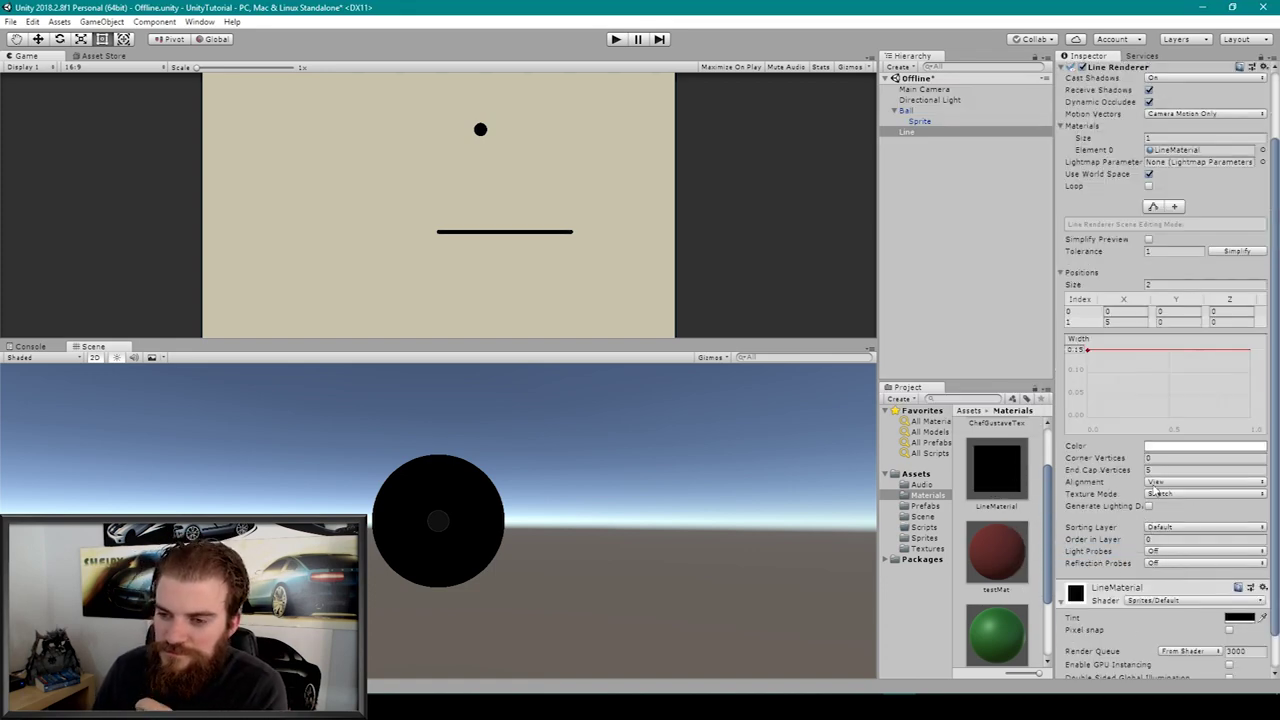
{"action": "scroll", "coordinate": [1082, 287], "scroll_direction": "up", "scroll_amount": 2}
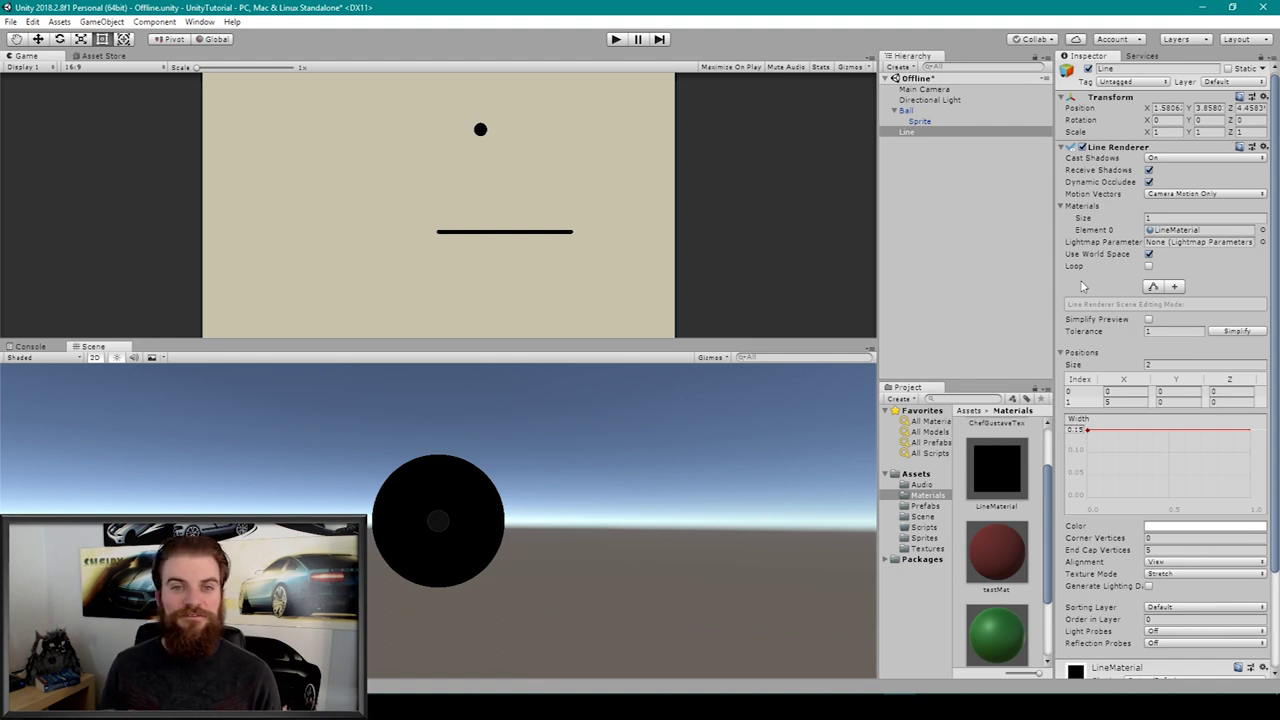
{"action": "scroll", "coordinate": [1081, 287], "scroll_direction": "down", "scroll_amount": 3}
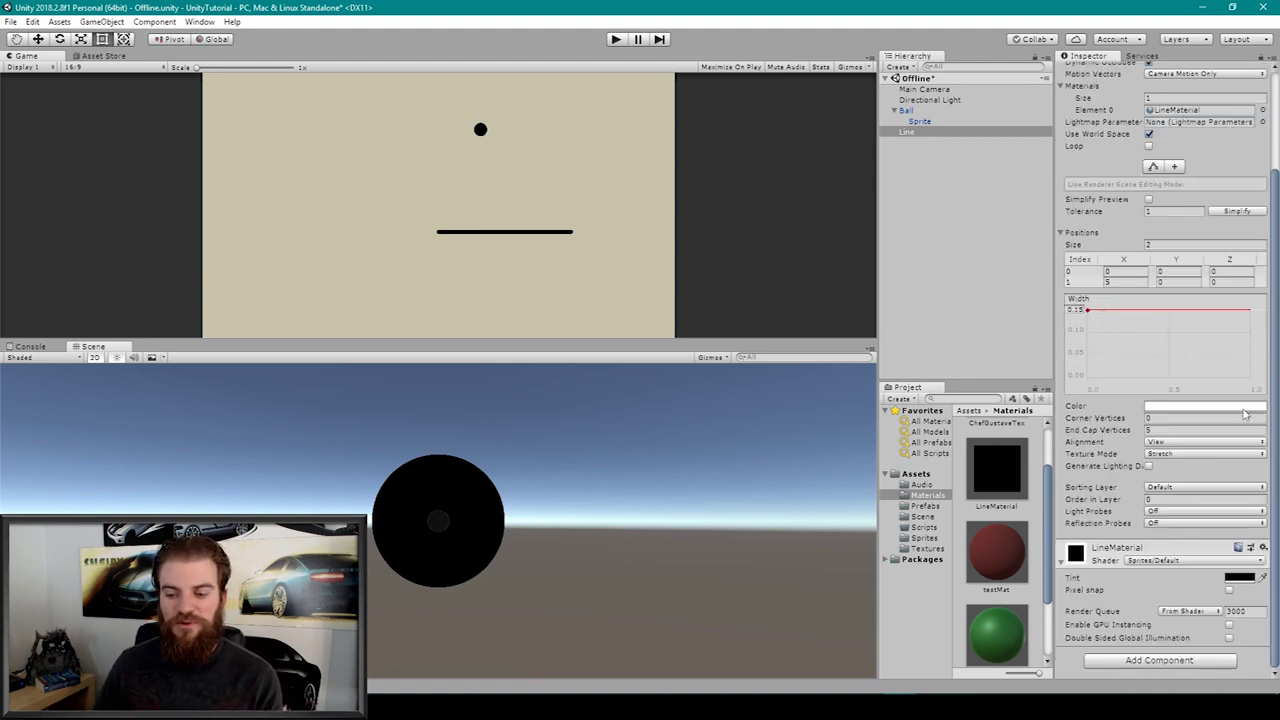
- Add a Physics 2D Edge Collider 2D to Line and set Positions index 1 X to 0
{"action": "left_click", "coordinate": [1158, 660]}
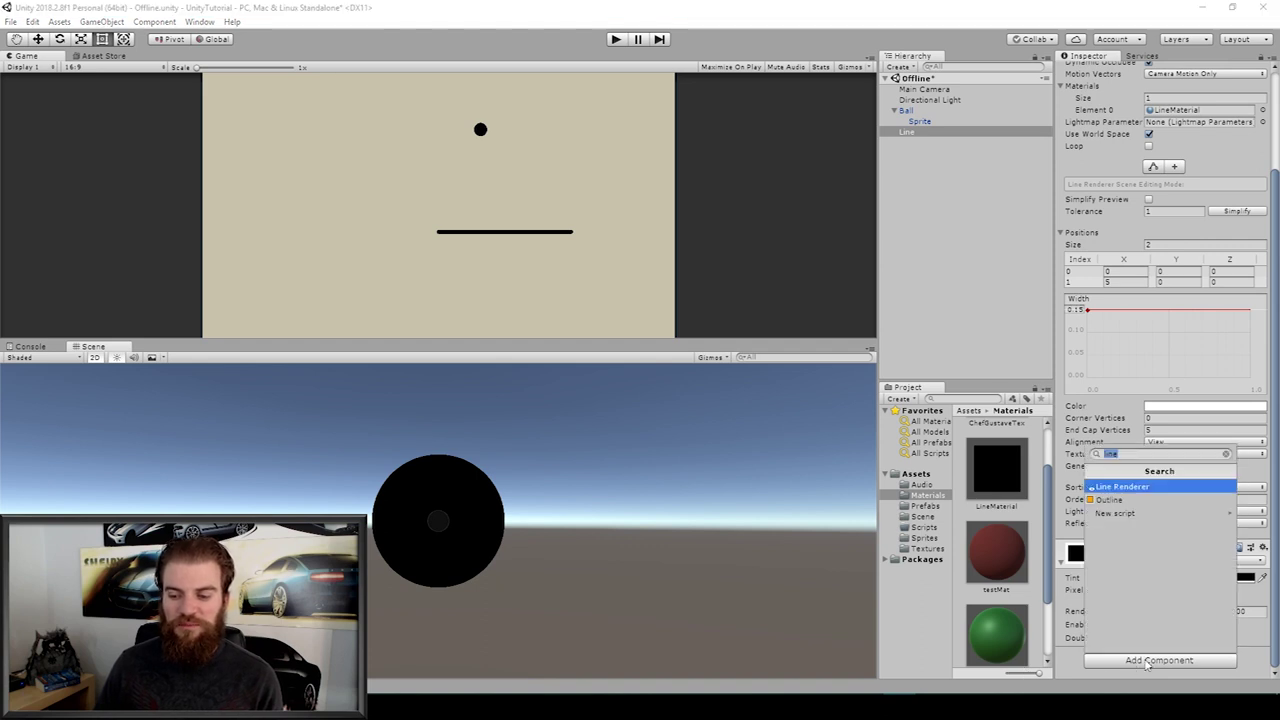
{"action": "key", "text": "BackSpace"}
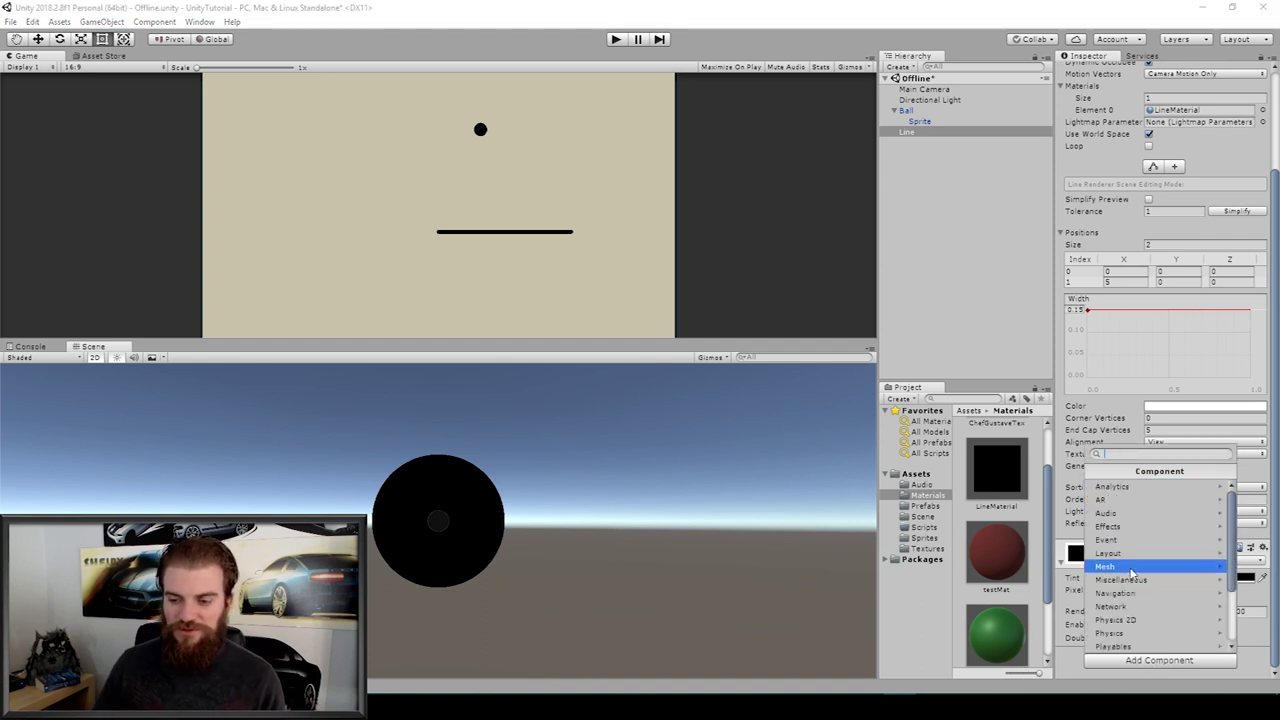
{"action": "left_click", "coordinate": [1116, 620]}
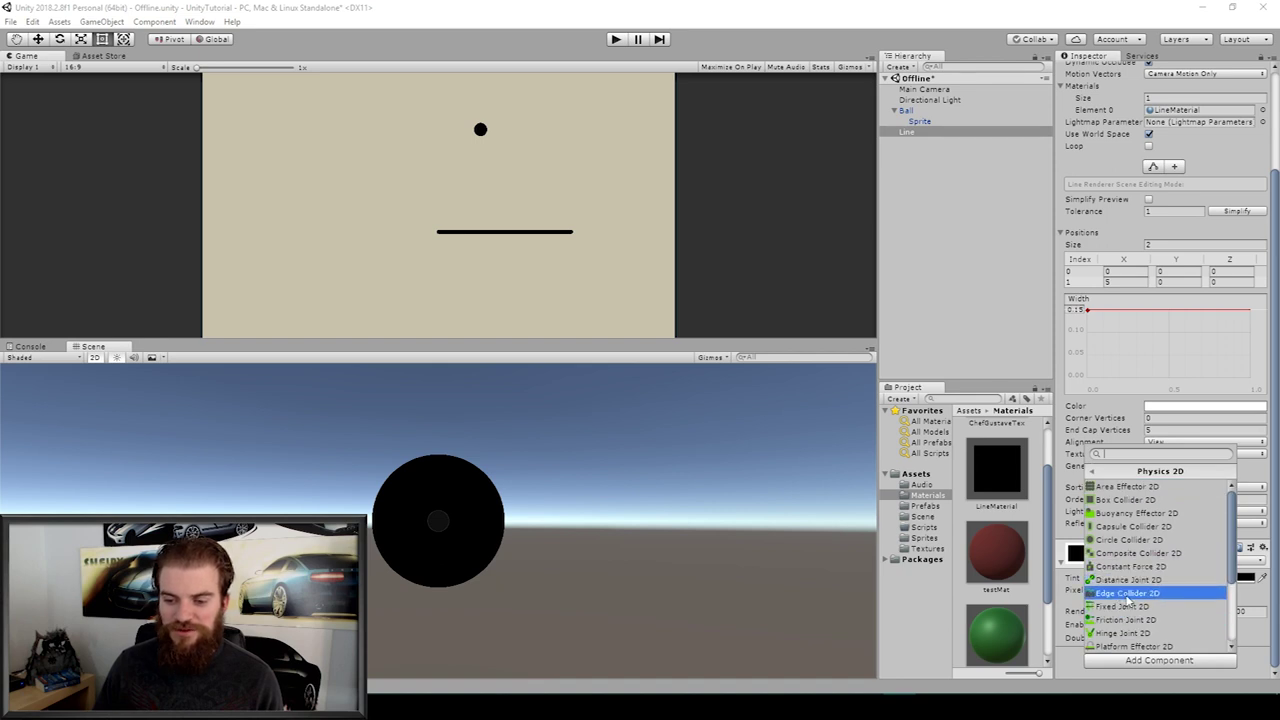
{"action": "left_click", "coordinate": [1126, 595]}
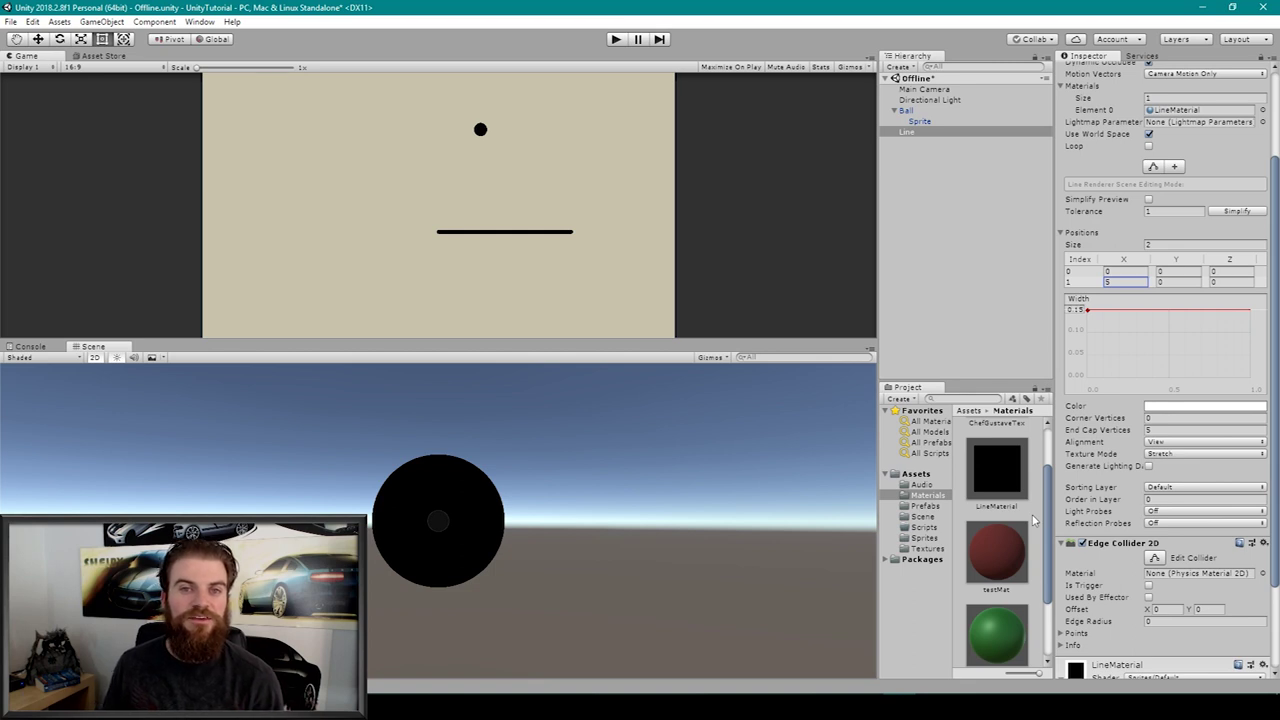
{"action": "double_click", "coordinate": [1118, 282]}
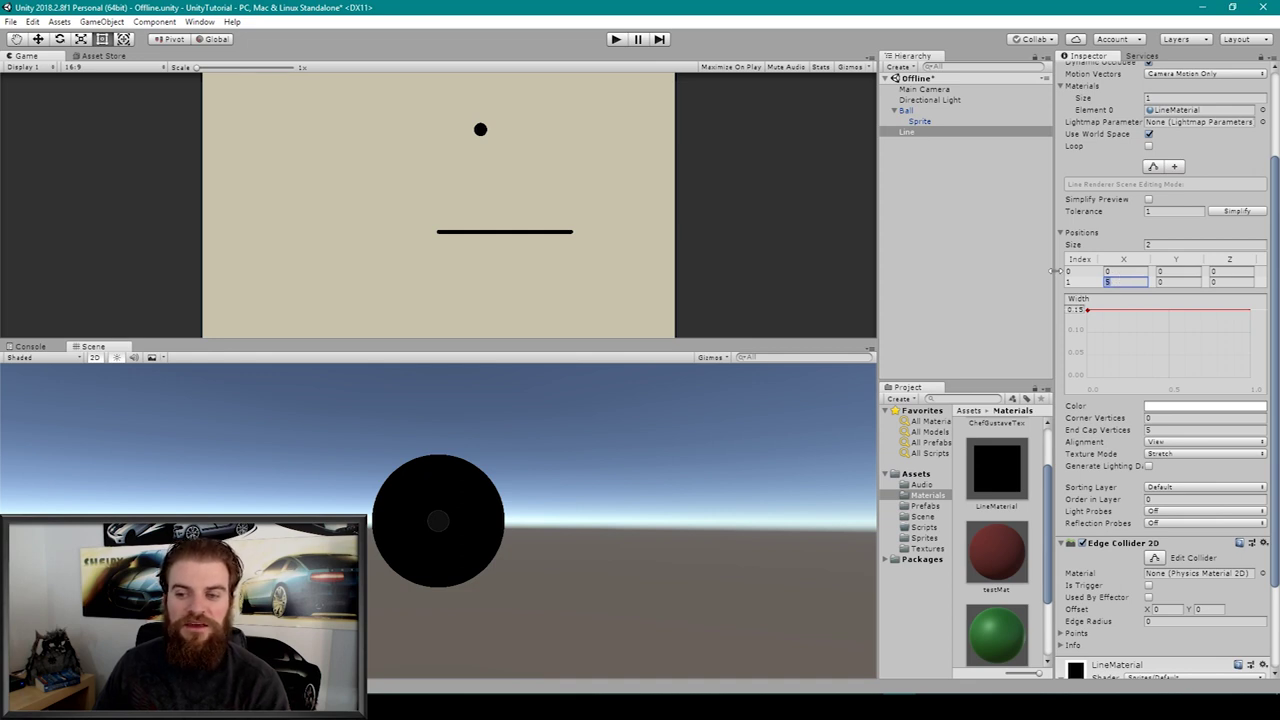
{"action": "type", "text": "0"}
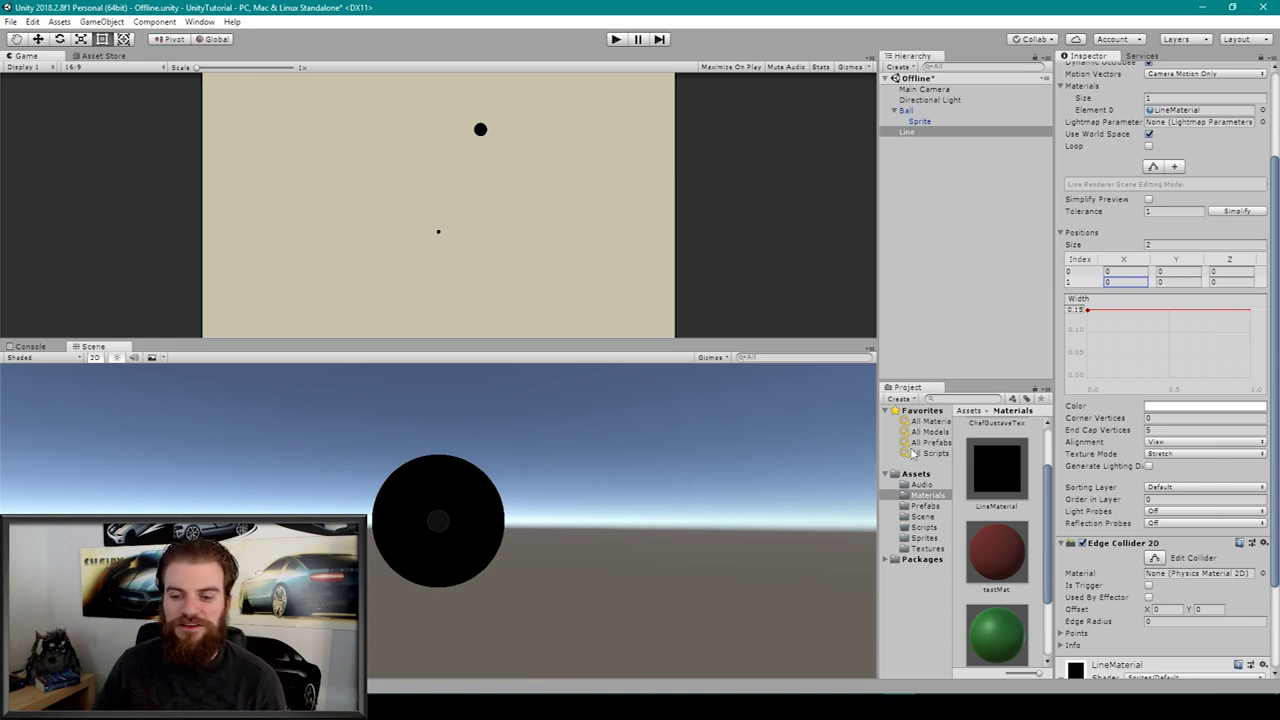
- Open the Prefabs folder in the Project panel and reselect Line in the Hierarchy
{"action": "left_click", "coordinate": [923, 506]}
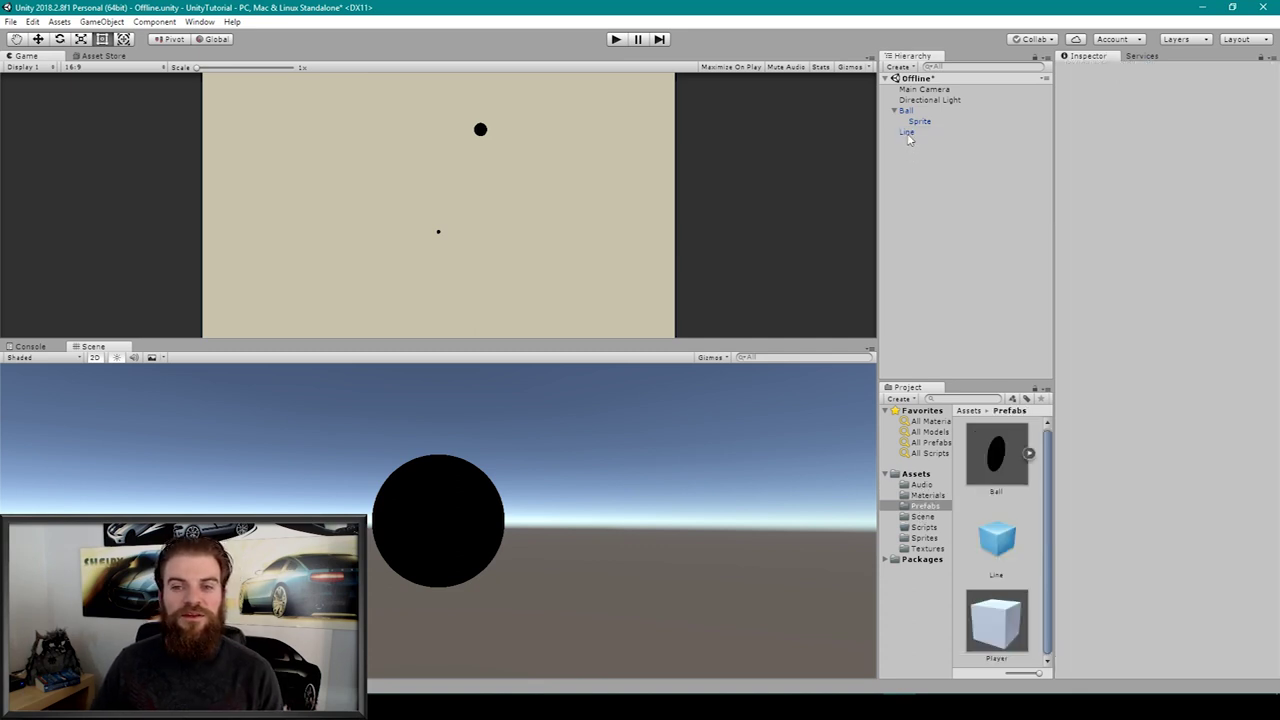
{"action": "left_click", "coordinate": [907, 133]}
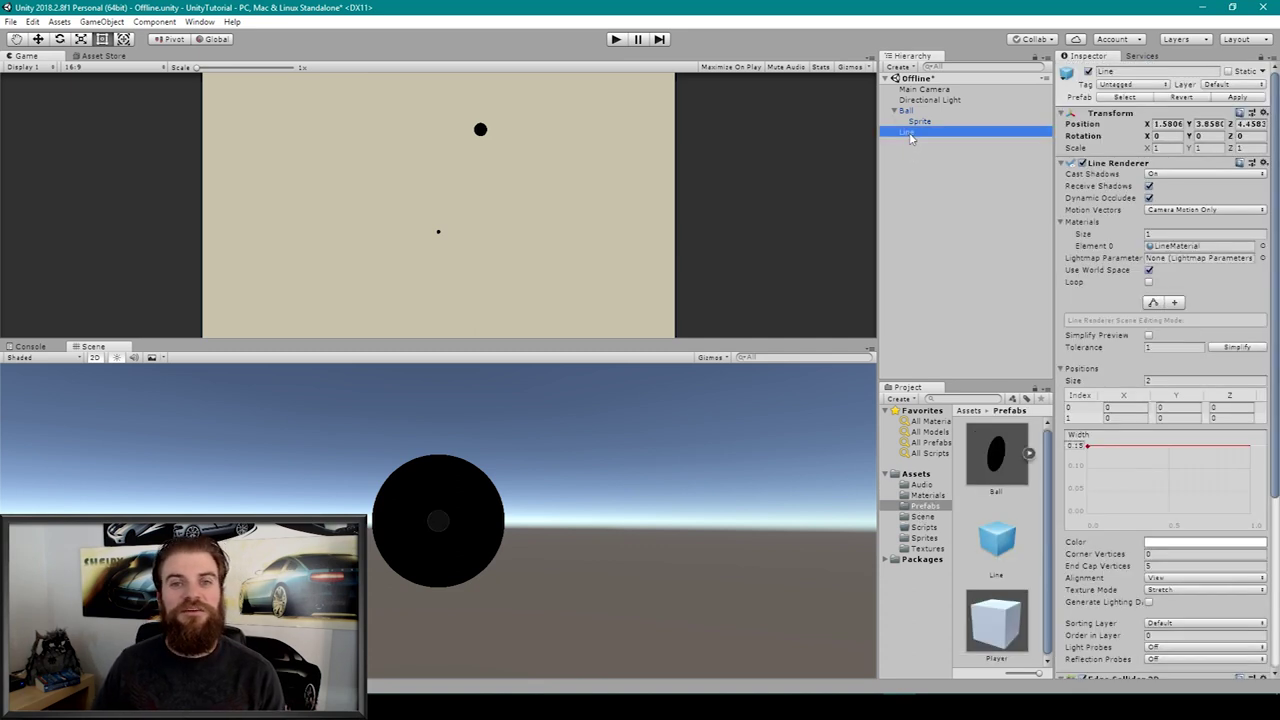